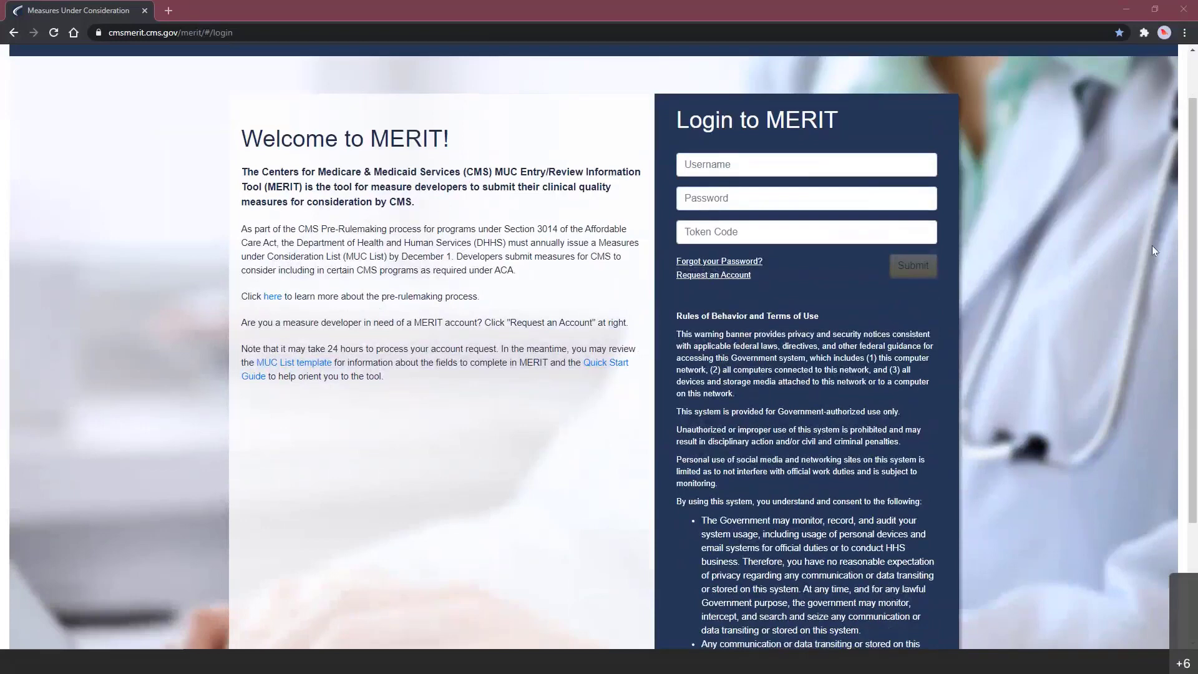
# - Sign in to MERIT with the demo developer account's username, password and token code
pyautogui.moveTo(1190, 254); pyautogui.dragTo(1189, 236)
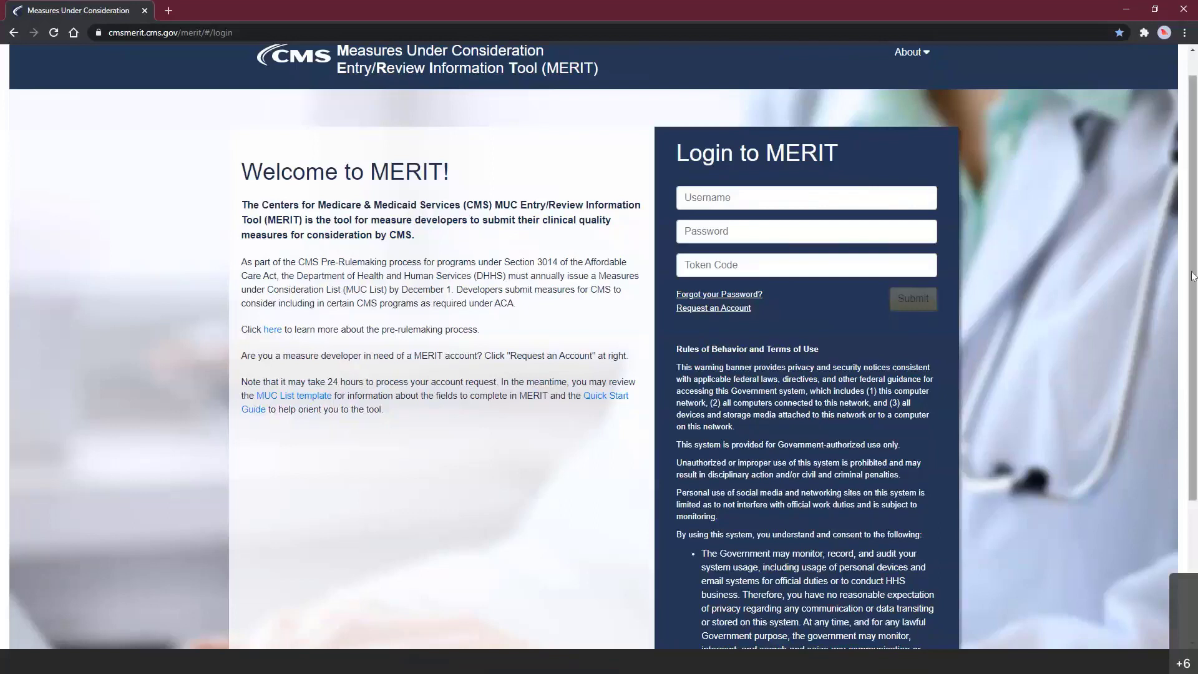
pyautogui.scroll(1, 1193, 273)
pyautogui.click(814, 221)
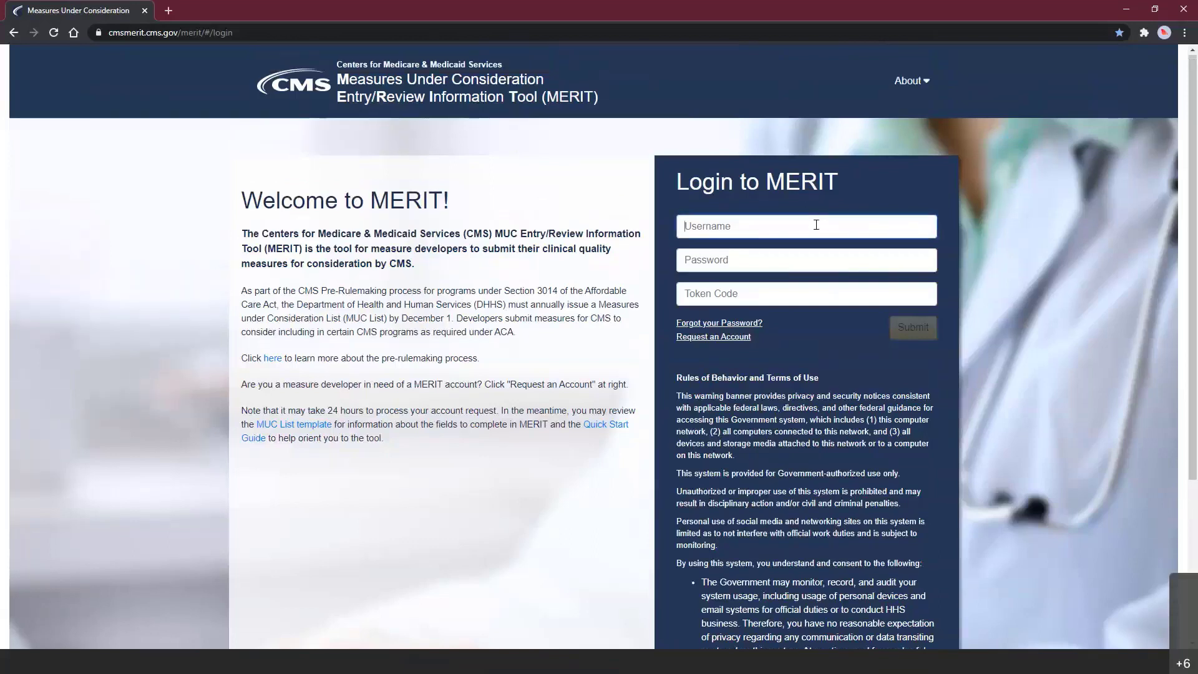
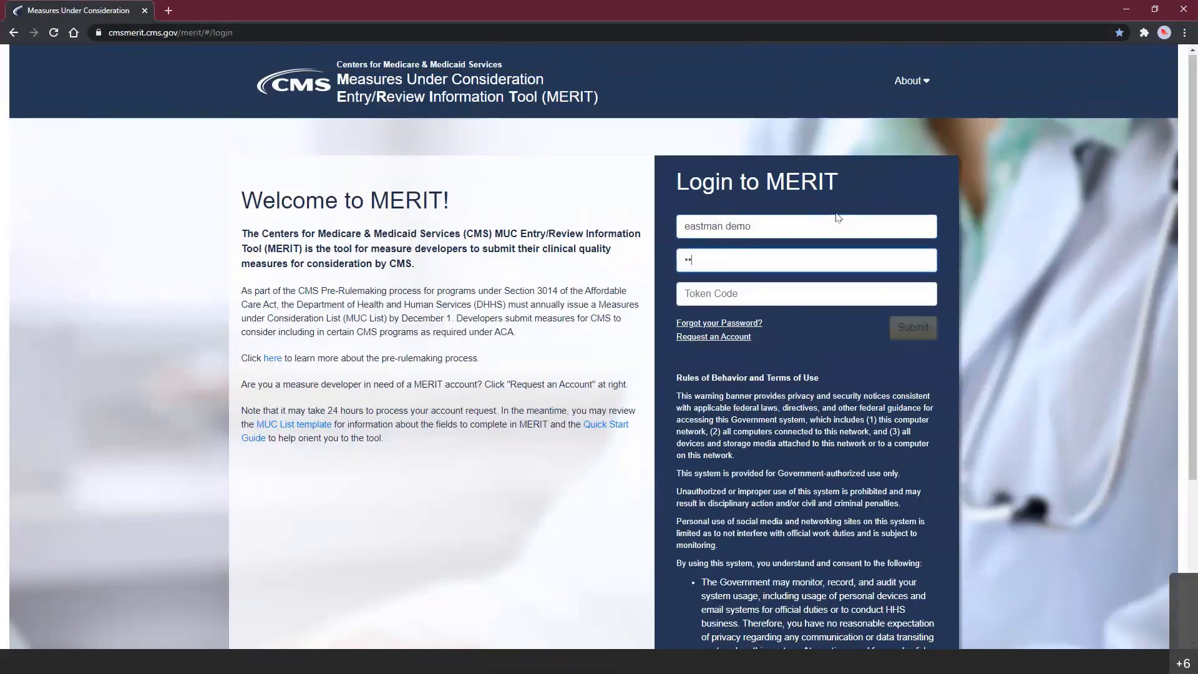
pyautogui.press('Tab')
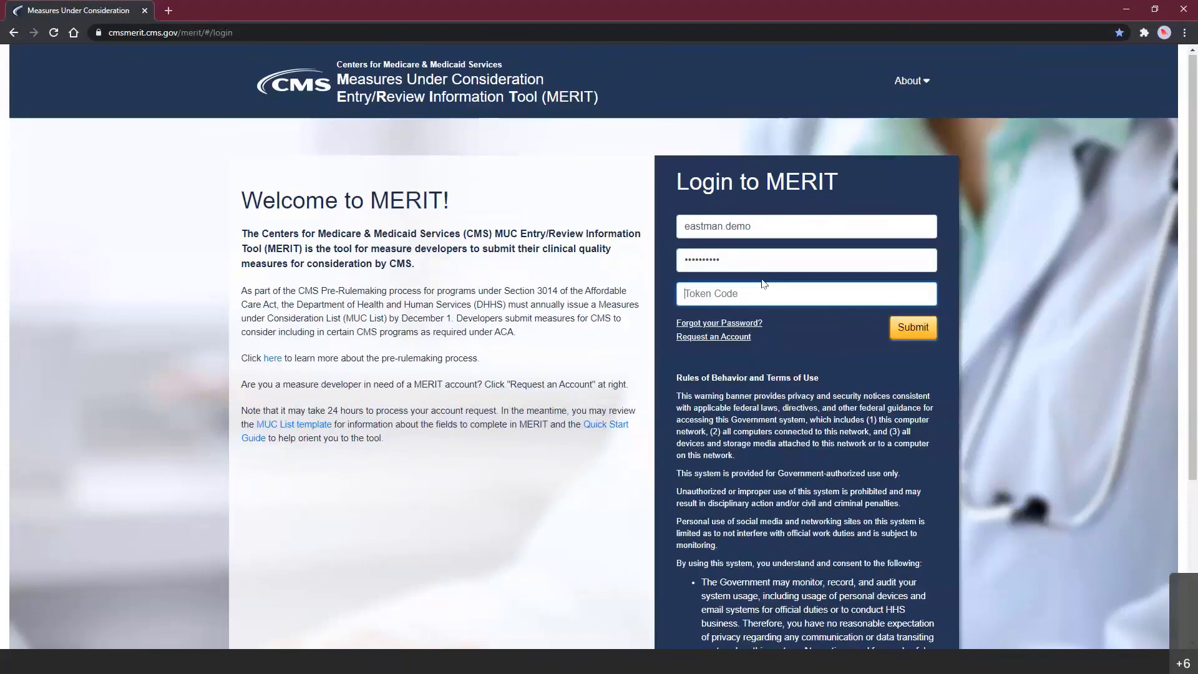
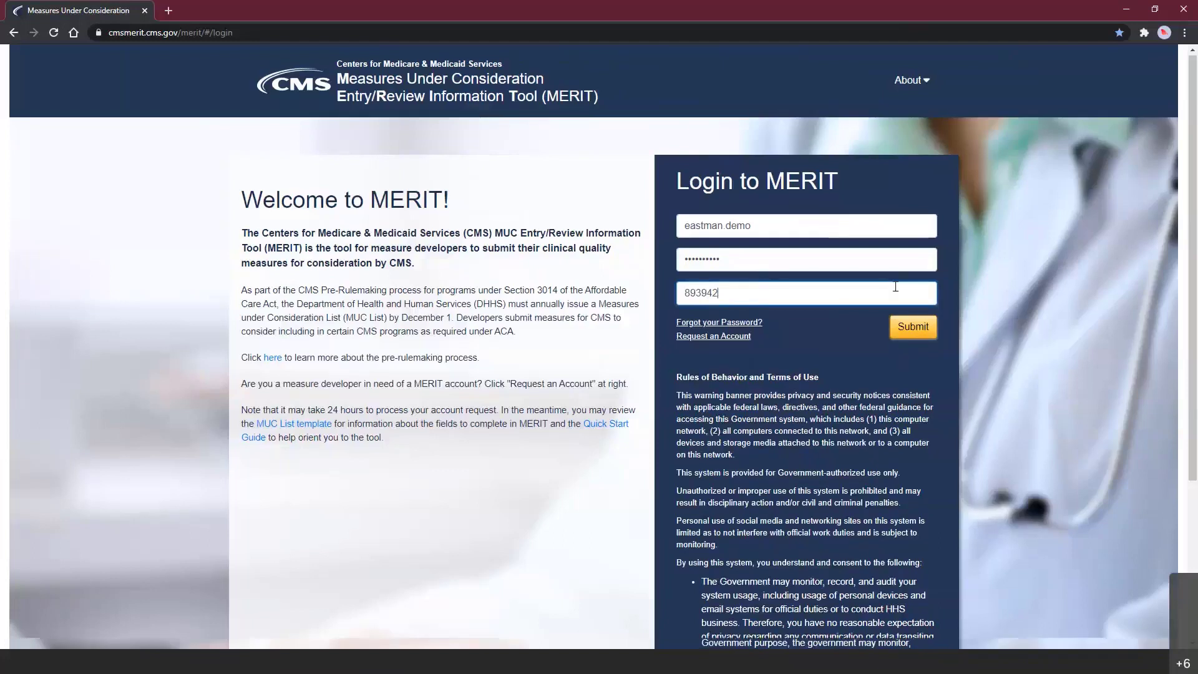
pyautogui.click(902, 327)
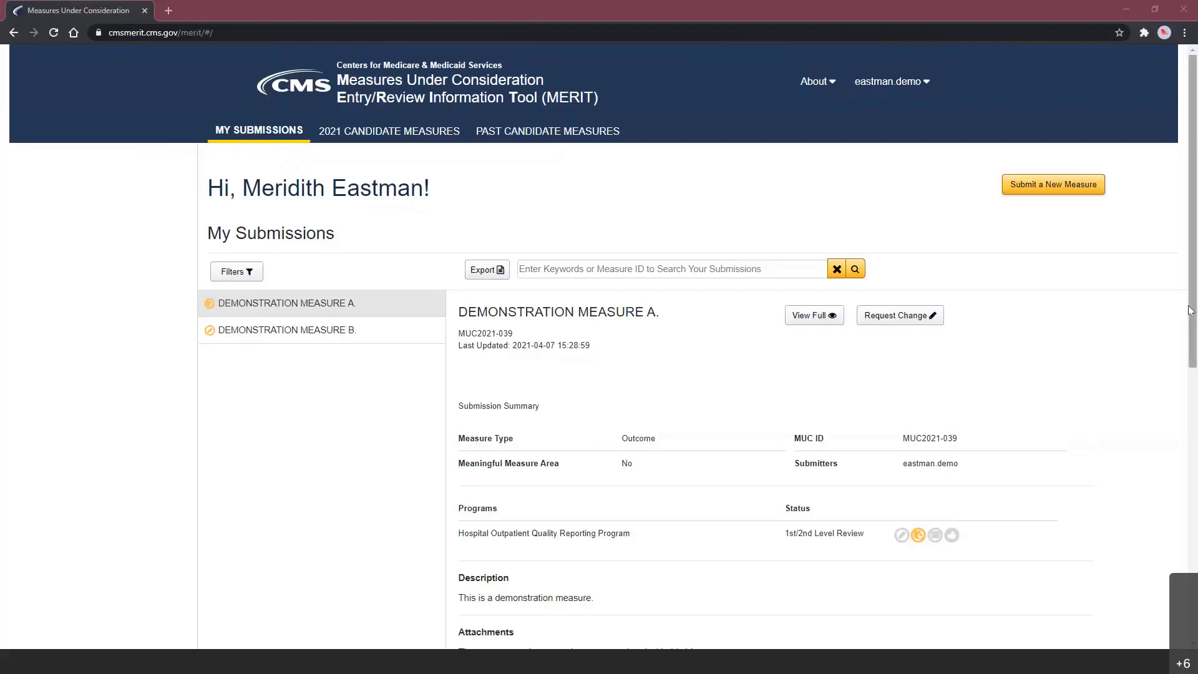
# - Wait for My Submissions to load with Demonstration Measure A's summary displayed
pyautogui.moveTo(1192, 312); pyautogui.dragTo(1193, 320)
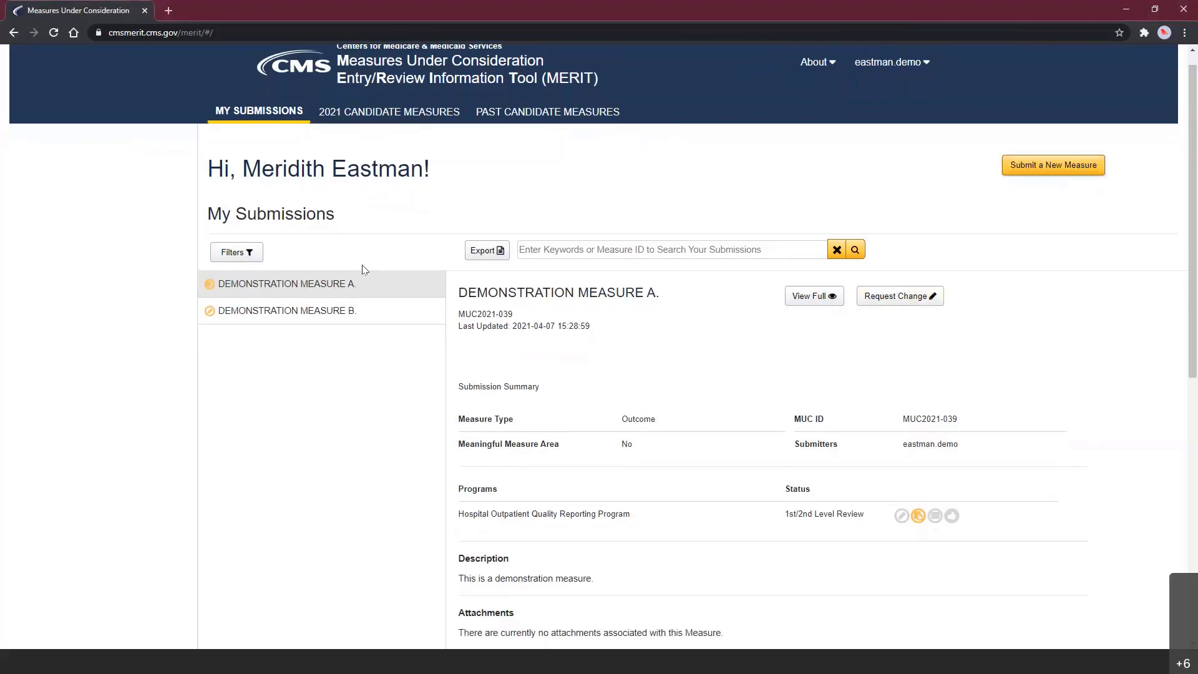
# - Select Demonstration Measure B in the submissions list and open it for editing
pyautogui.click(289, 323)
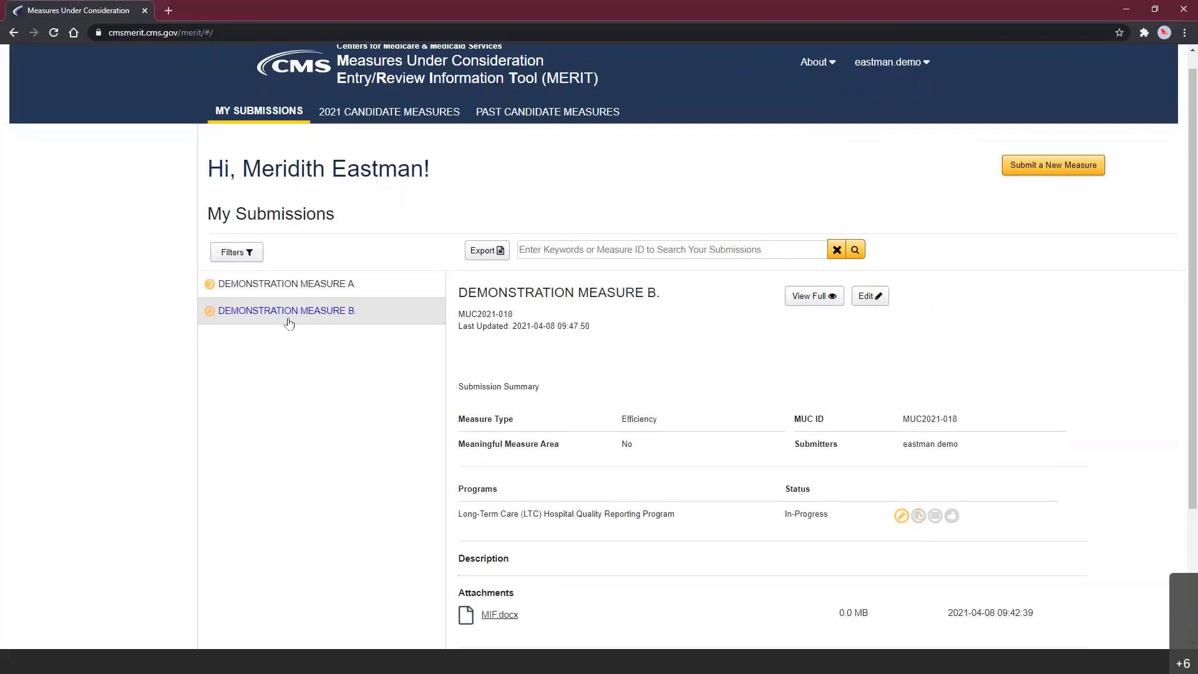
pyautogui.scroll(-1, 1193, 229)
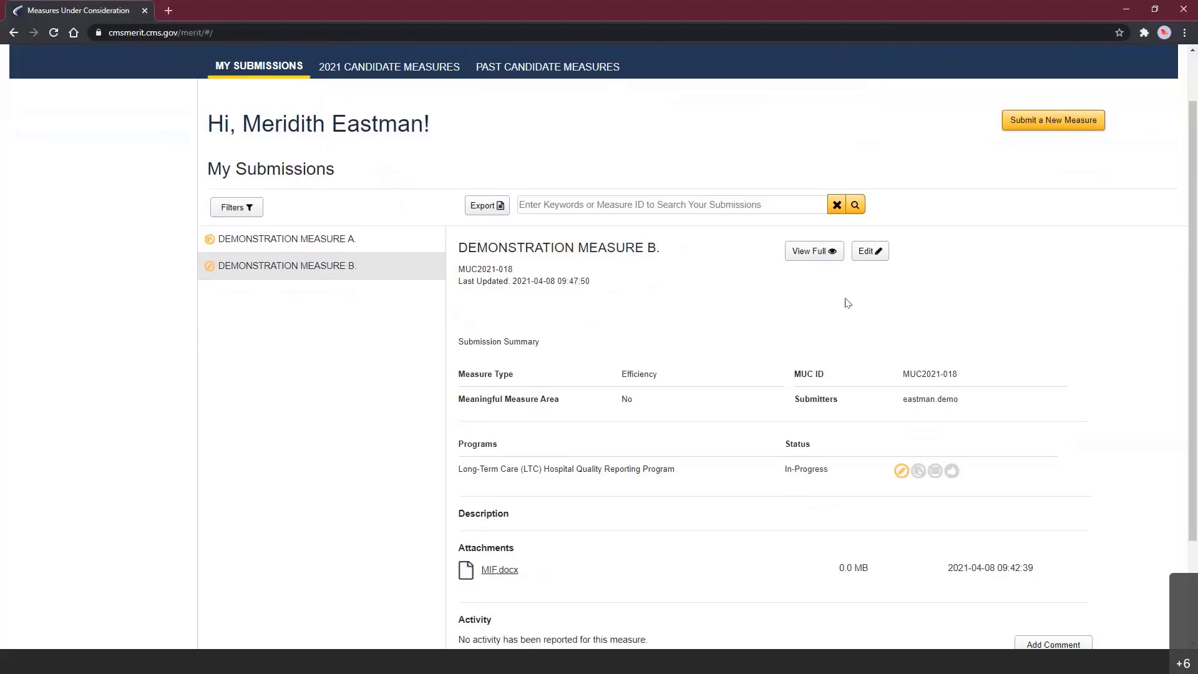
pyautogui.click(867, 258)
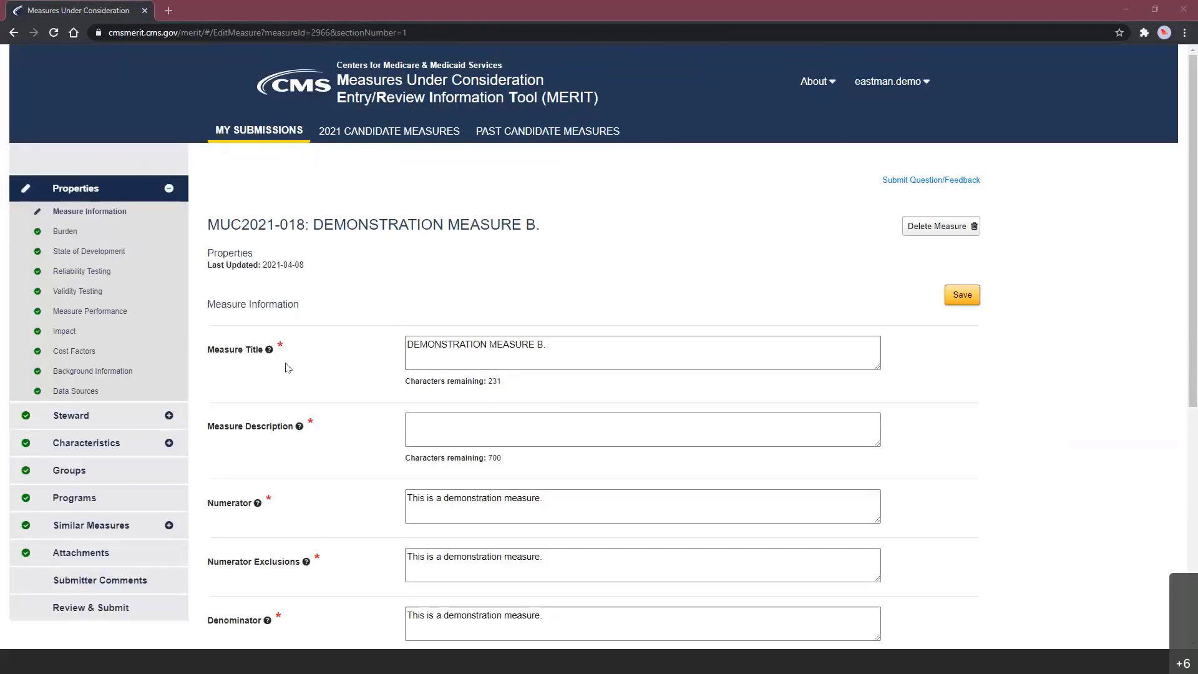
pyautogui.moveTo(262, 353)
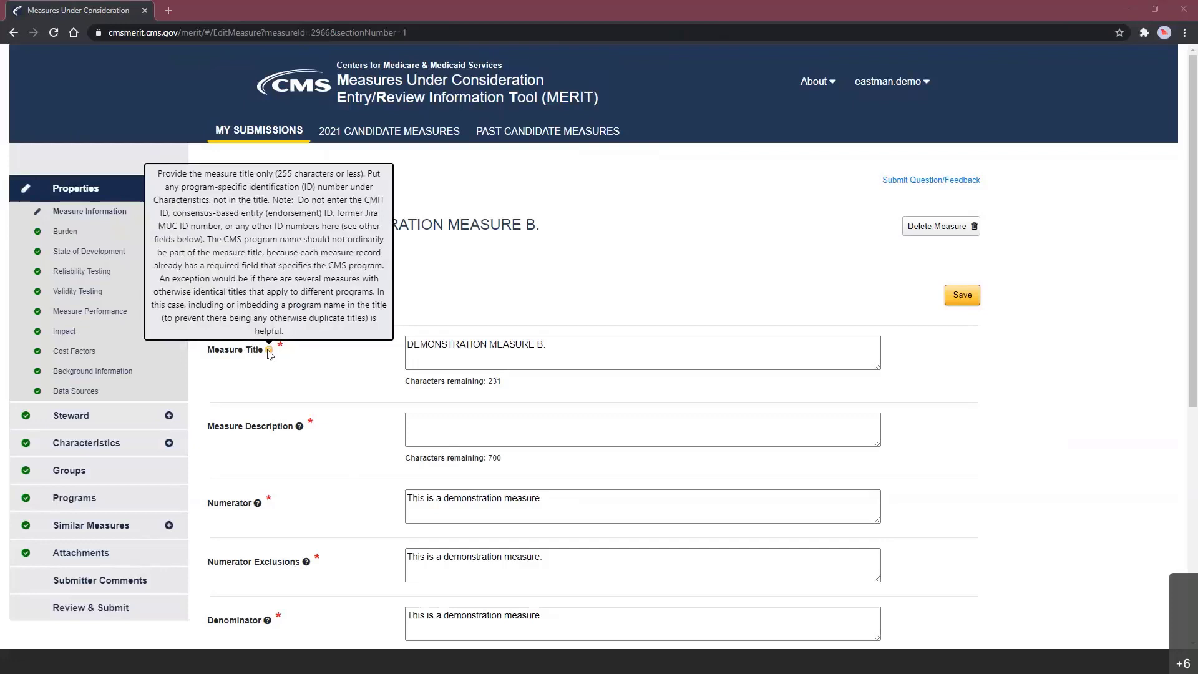
pyautogui.click(684, 288)
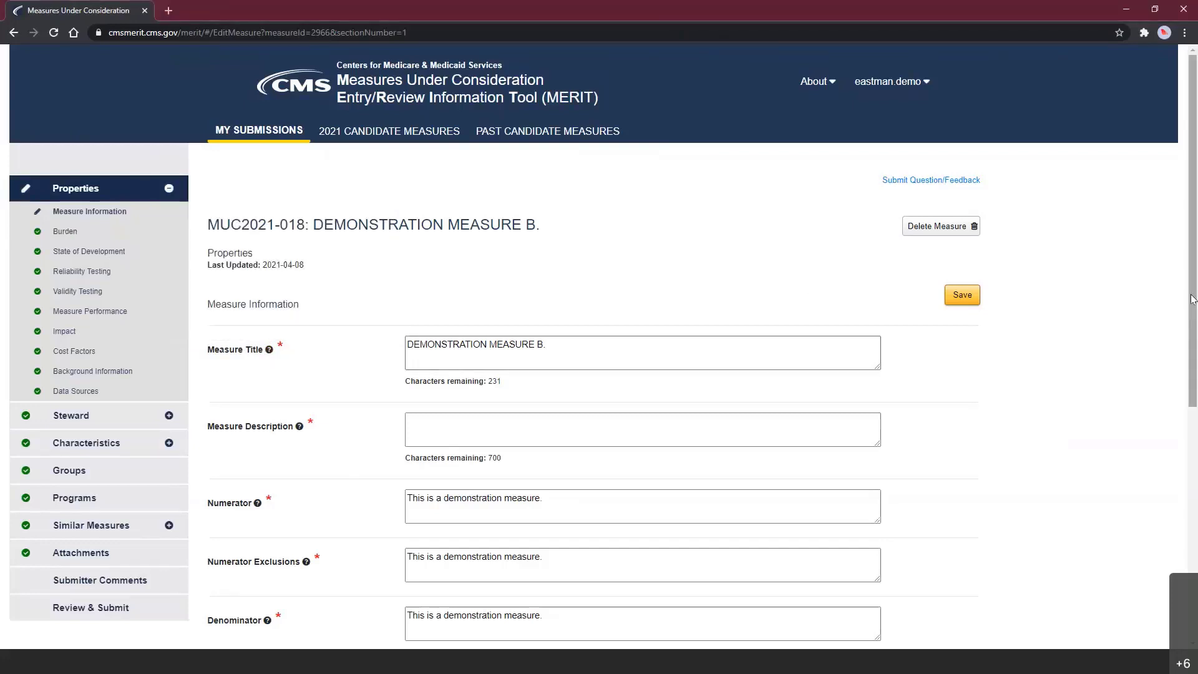
pyautogui.moveTo(1193, 299); pyautogui.dragTo(1194, 314)
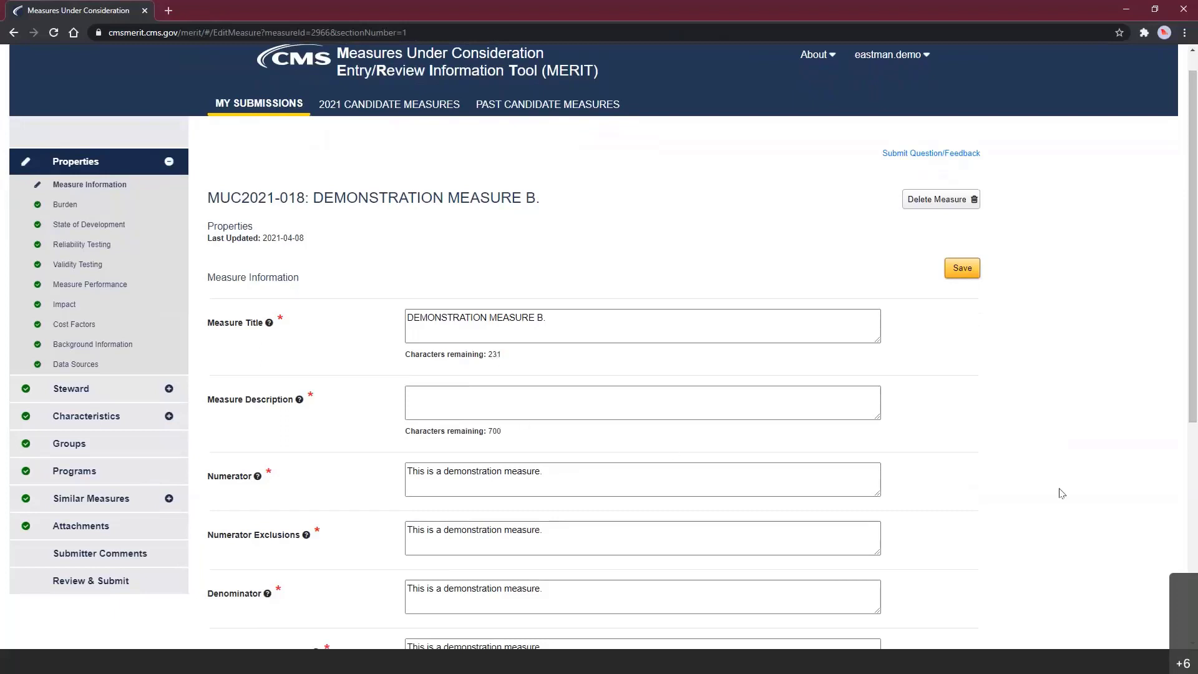
pyautogui.moveTo(1195, 389); pyautogui.dragTo(1195, 400)
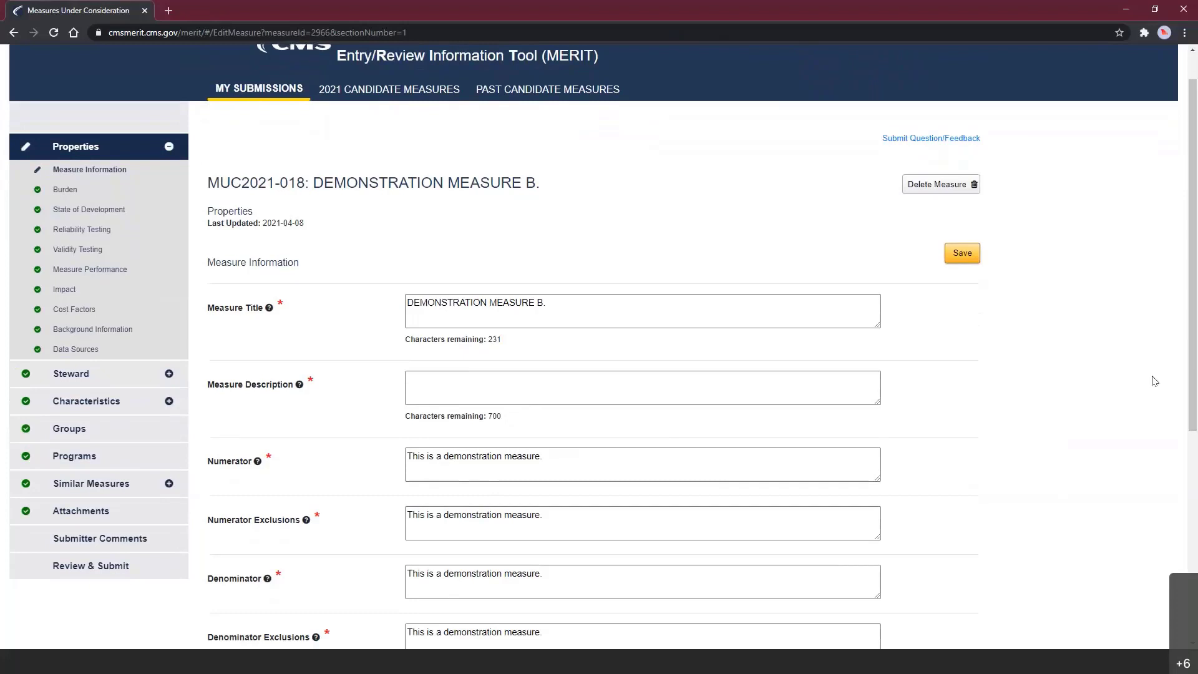
pyautogui.moveTo(878, 478)
pyautogui.mouseDown()
pyautogui.moveTo(901, 508)
pyautogui.moveTo(882, 481)
pyautogui.moveTo(878, 427)
pyautogui.moveTo(879, 469)
pyautogui.mouseUp()
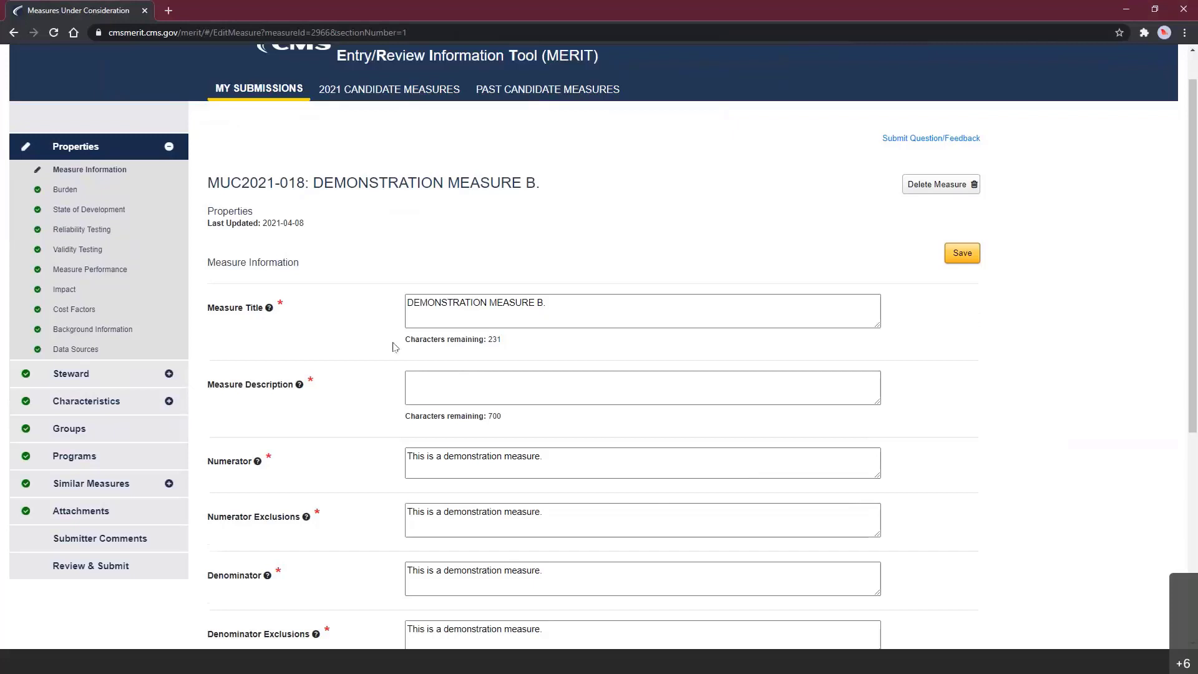
# - Review Measure B's Reliability Testing section, then move to its Characteristics section
pyautogui.click(493, 381)
pyautogui.click(72, 232)
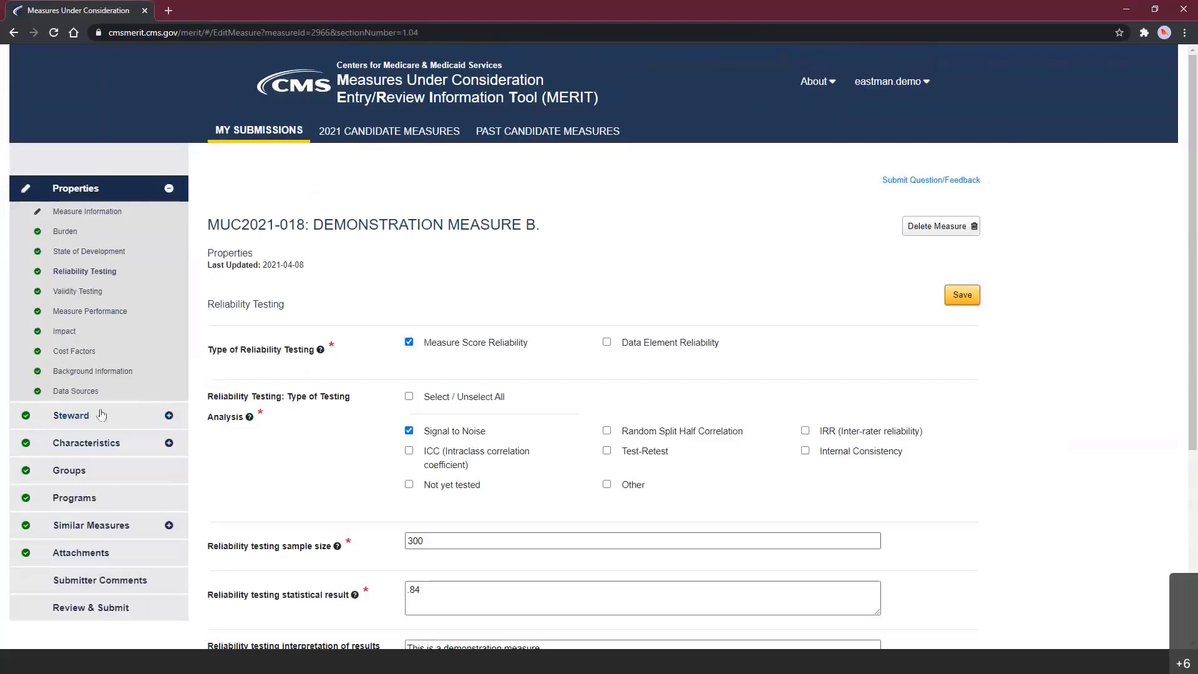
pyautogui.click(87, 444)
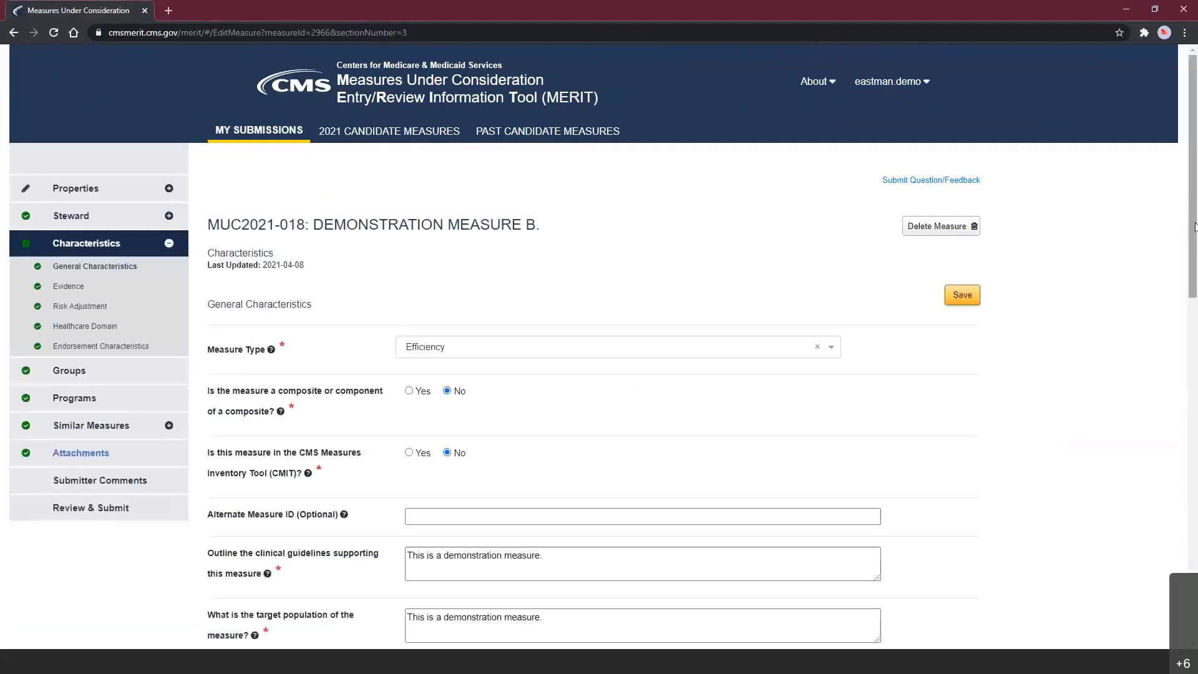
pyautogui.scroll(-2, 1195, 280)
pyautogui.scroll(-1, 1194, 280)
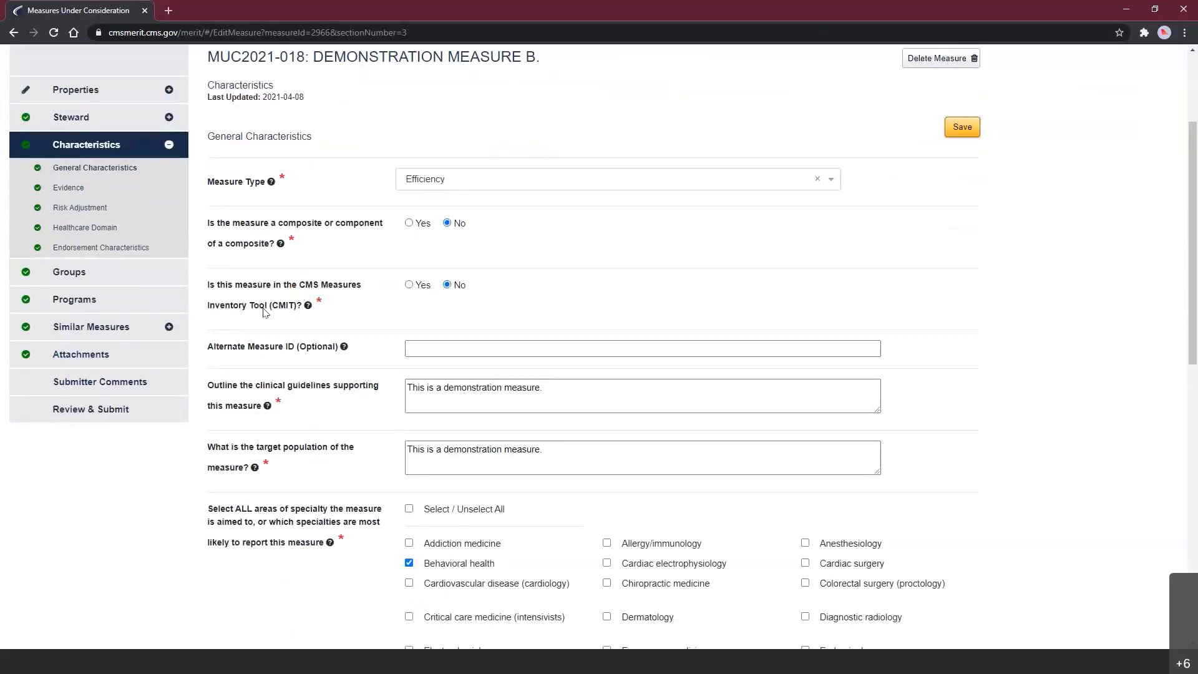
pyautogui.click(409, 285)
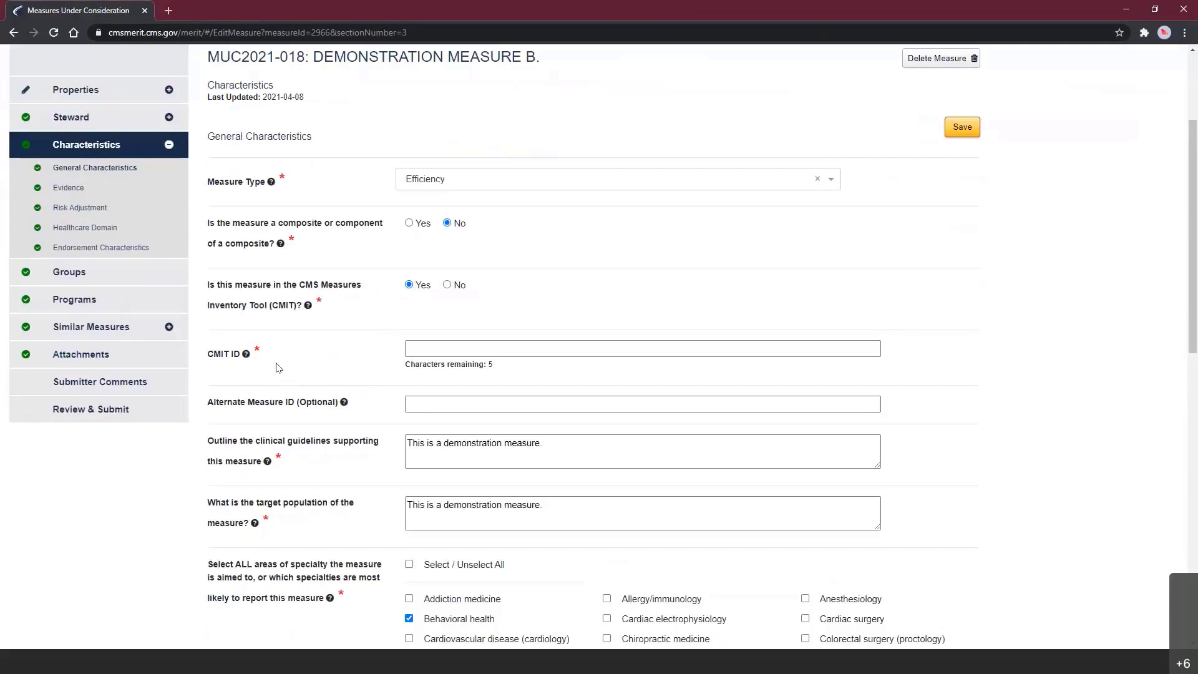
pyautogui.click(446, 285)
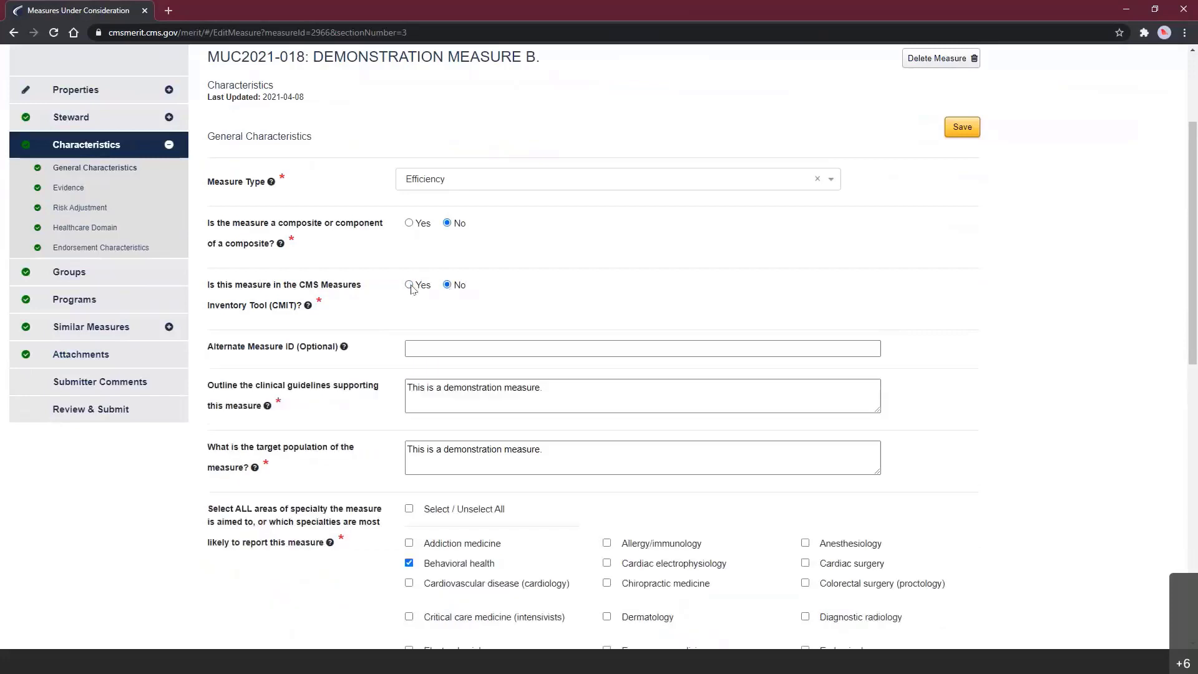
pyautogui.click(409, 285)
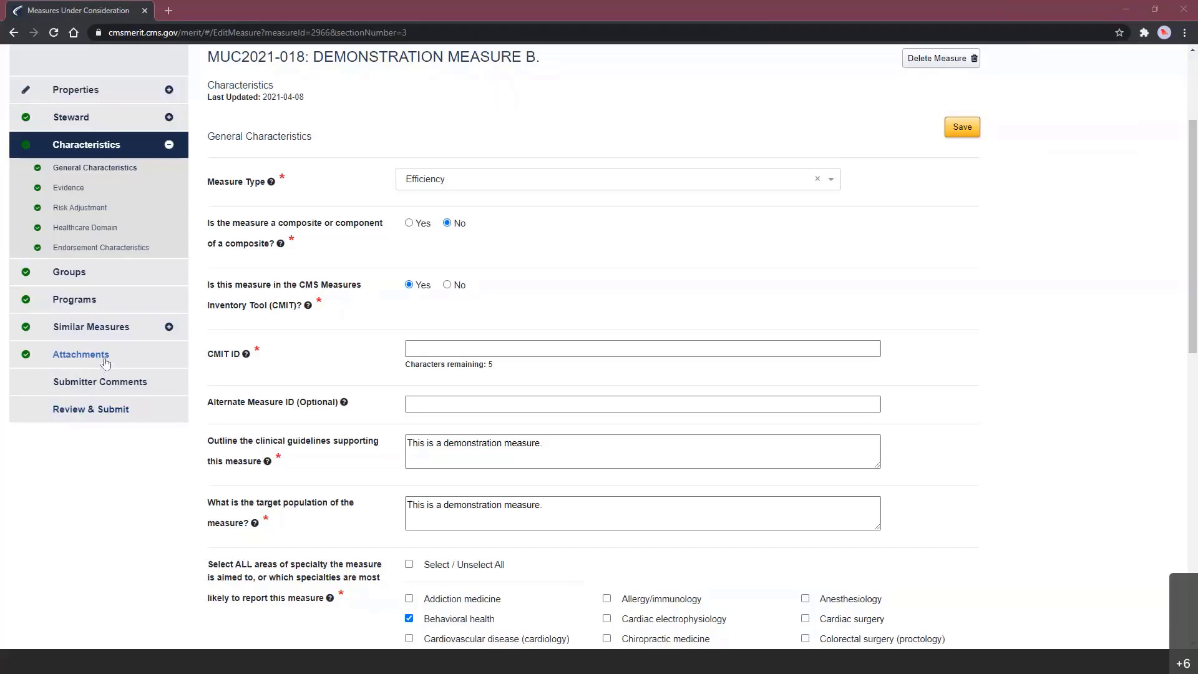
# - Replace the MIF.docx attachment with a fresh copy and proceed to Review & Submit
pyautogui.click(103, 364)
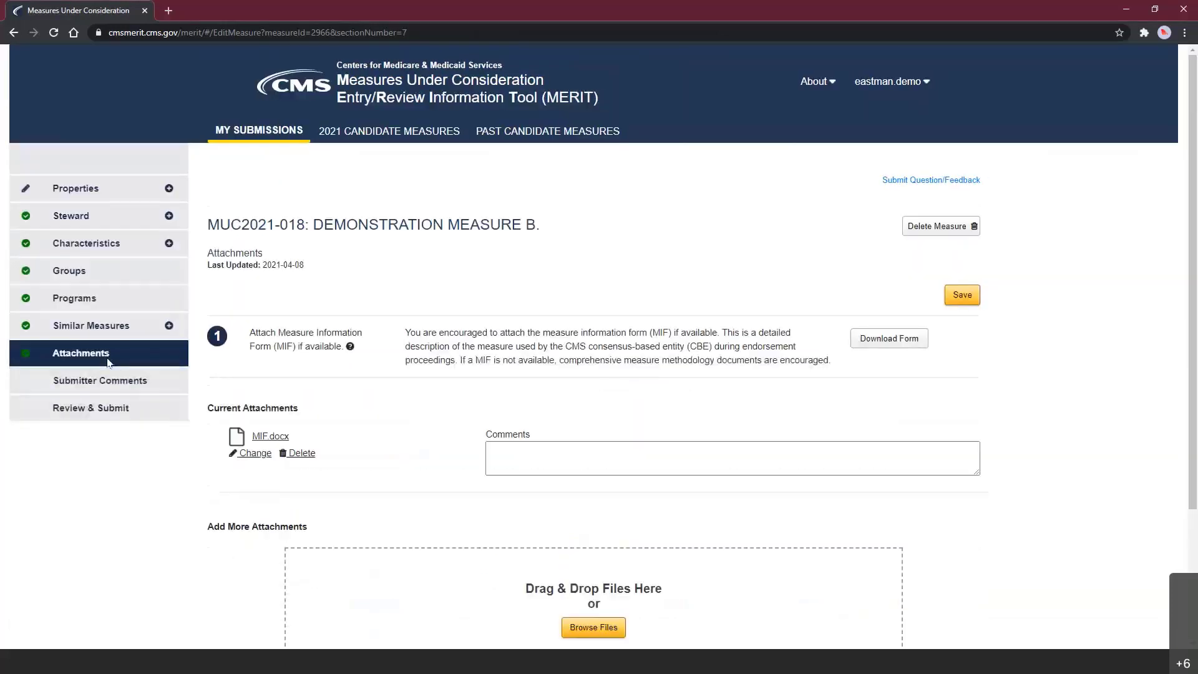
pyautogui.scroll(-1, 175, 393)
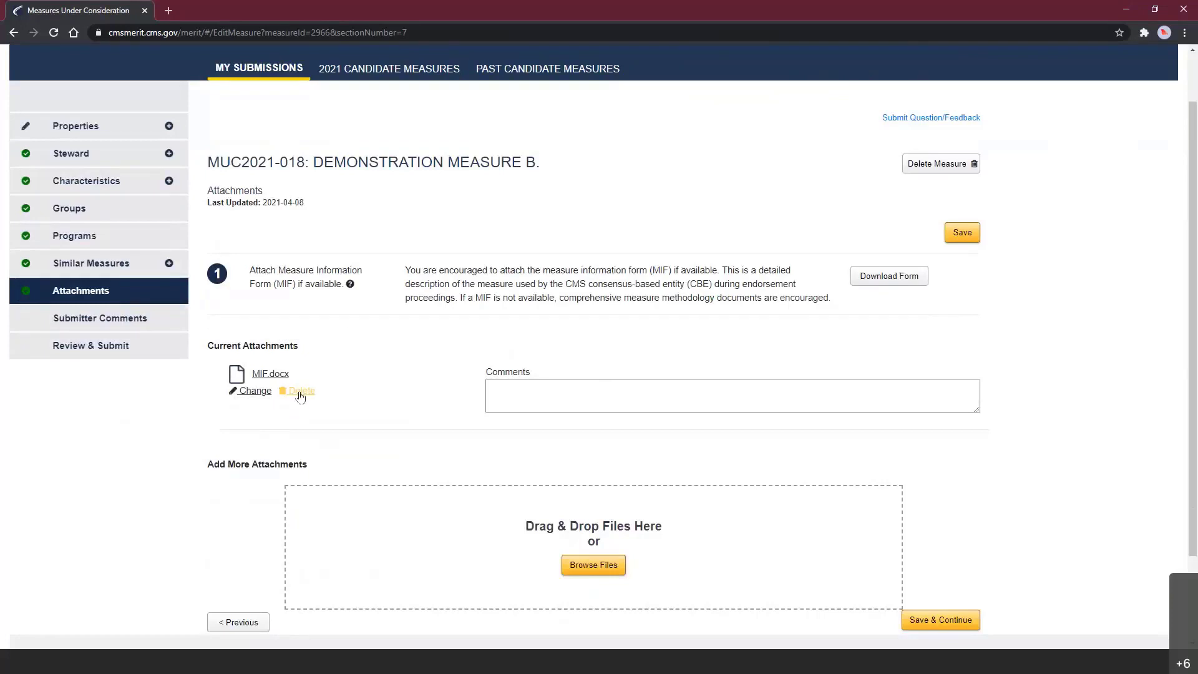
pyautogui.click(302, 391)
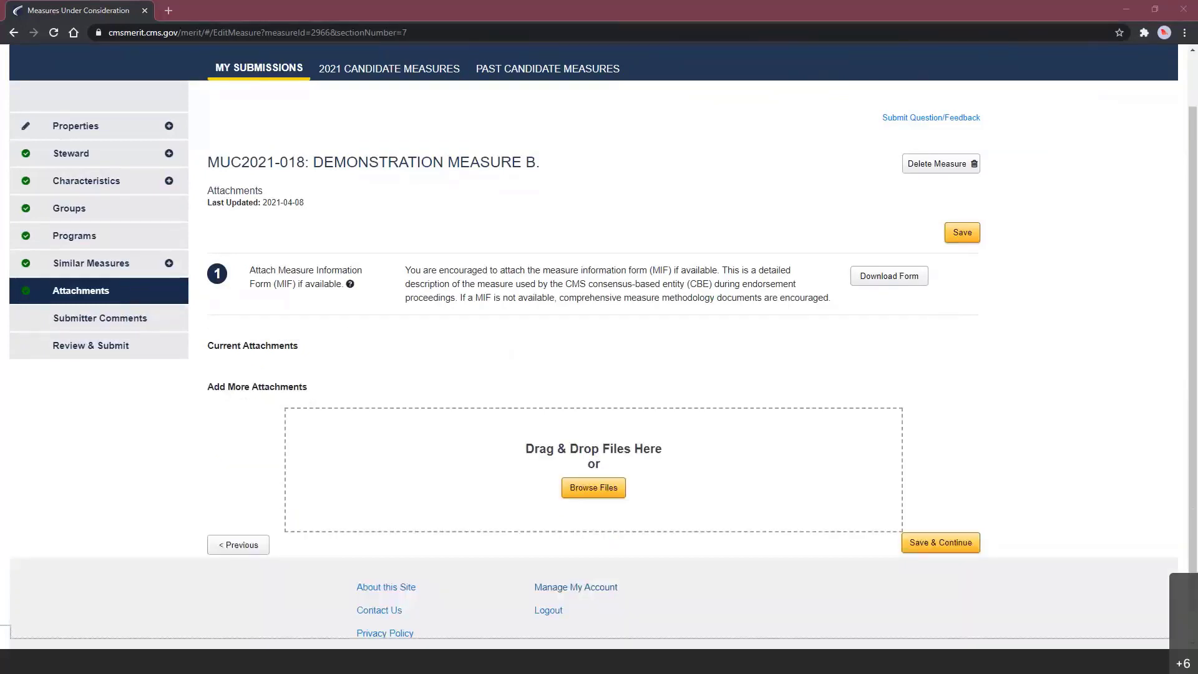
pyautogui.moveTo(9, 630); pyautogui.dragTo(369, 486)
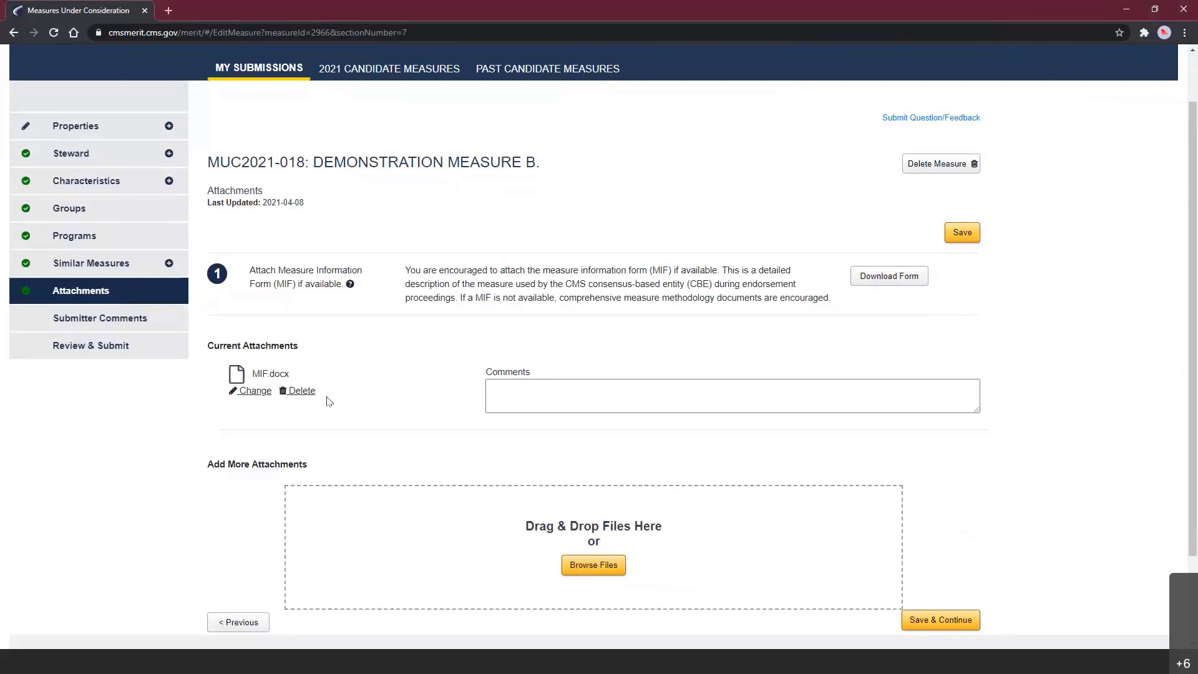
pyautogui.click(561, 396)
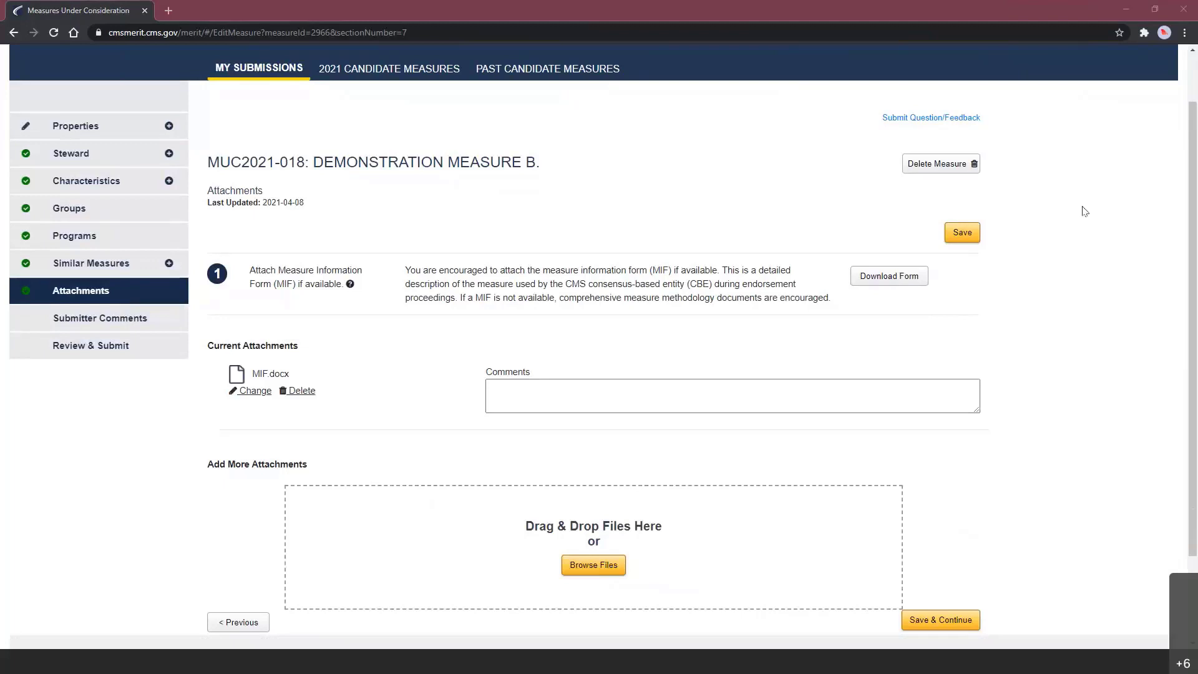
pyautogui.scroll(1, 1192, 360)
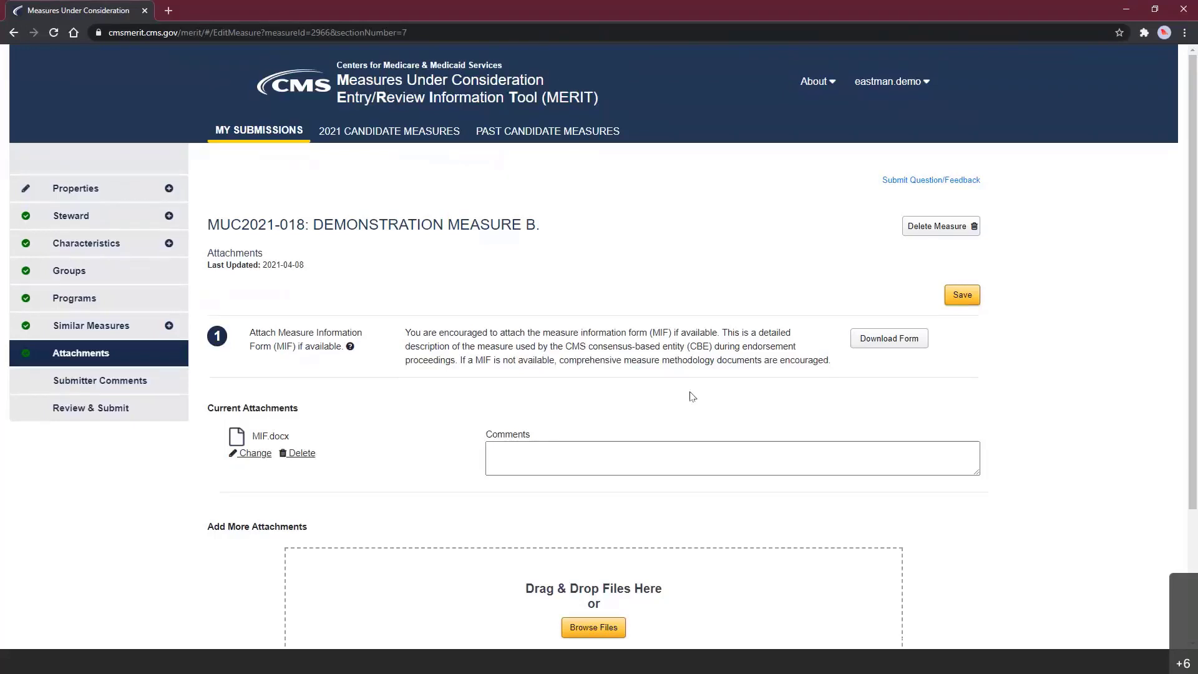
pyautogui.click(106, 419)
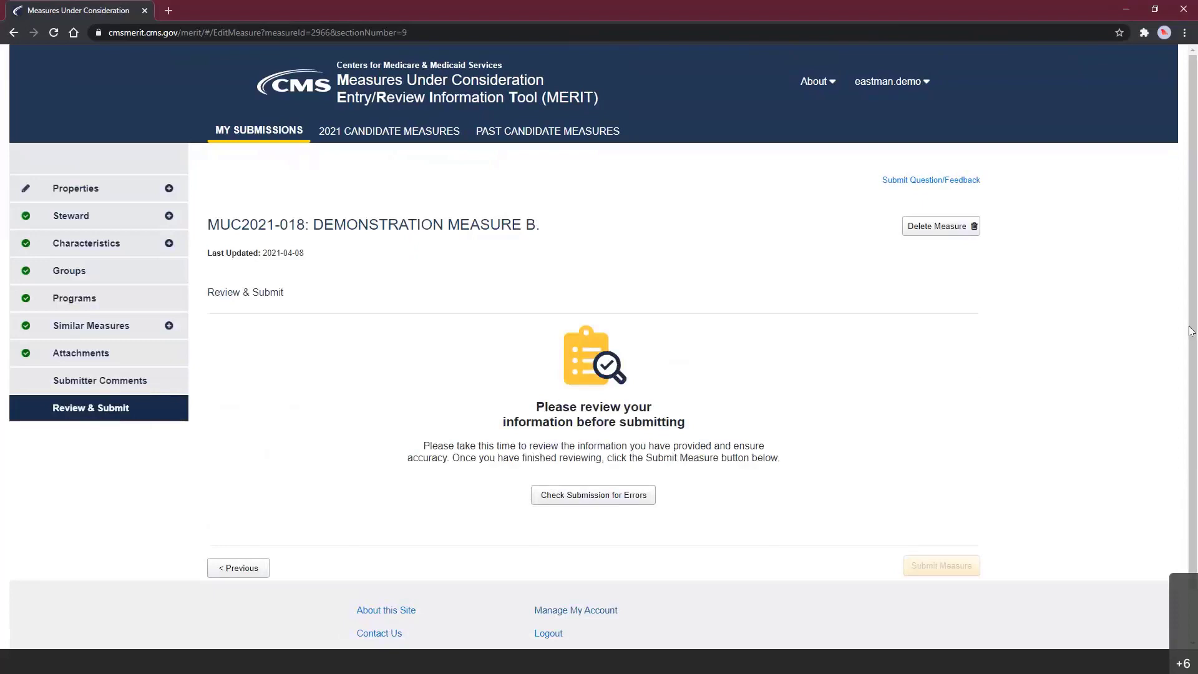
# - Run the submission error check, which flags Measure Description as missing
pyautogui.scroll(-1, 1193, 321)
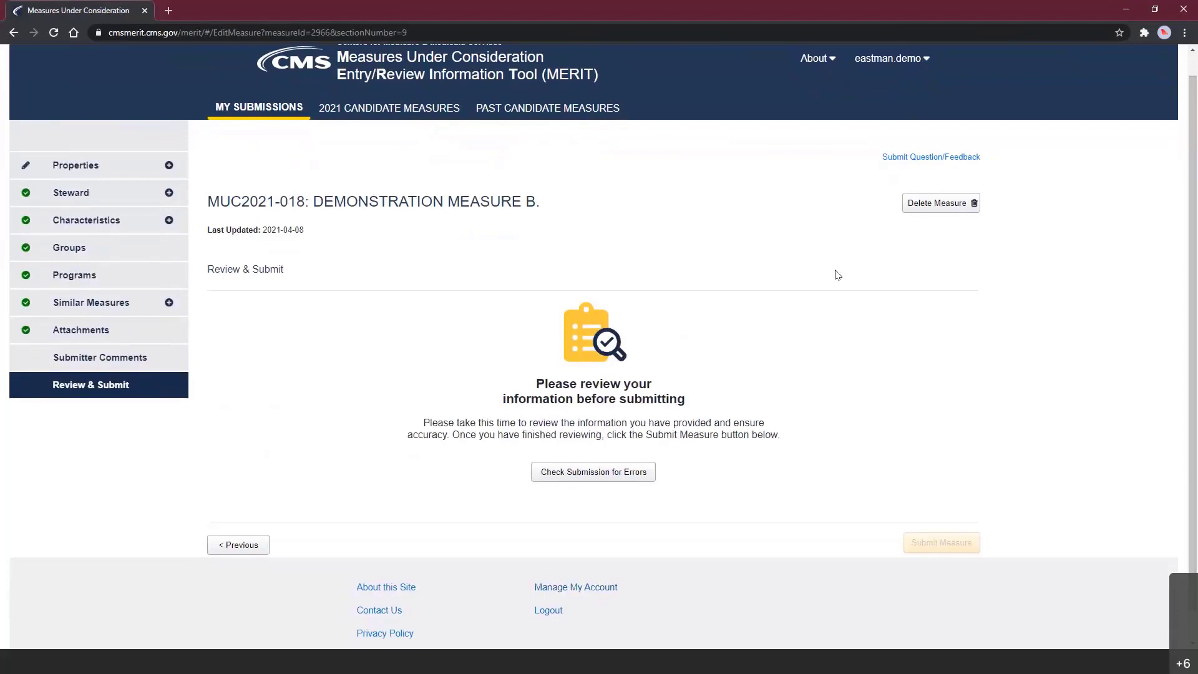
pyautogui.click(622, 474)
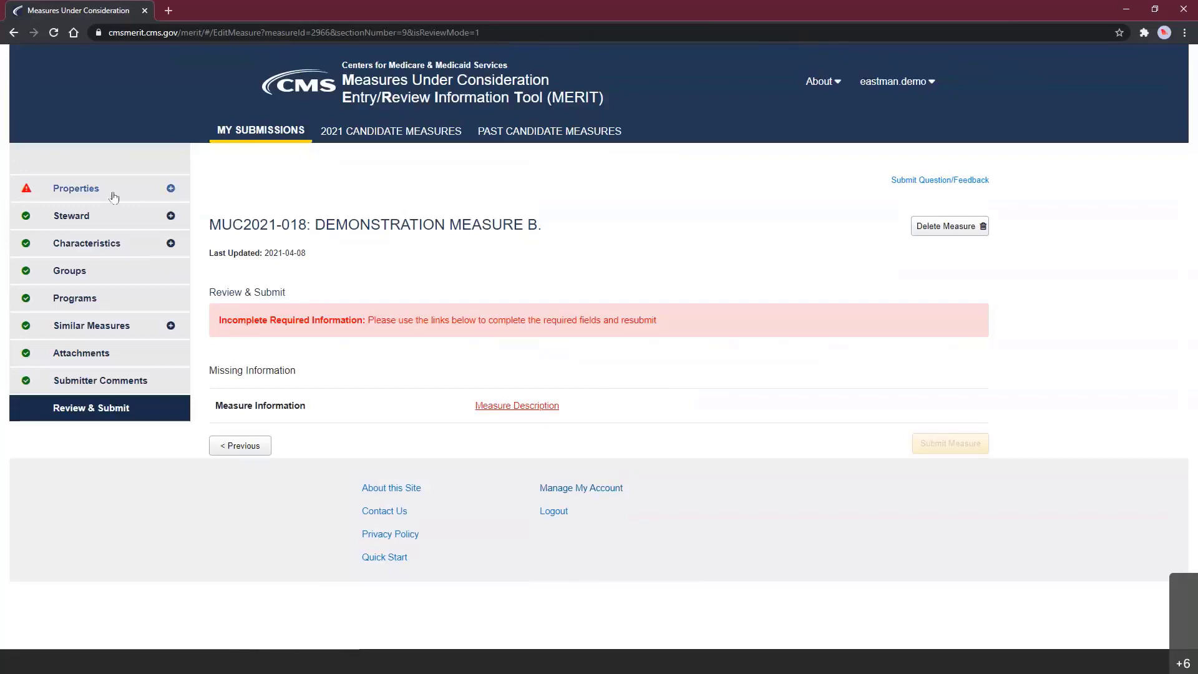
# - Enter 'This is a demonstration measure.' as the Measure Description and save it
pyautogui.click(520, 407)
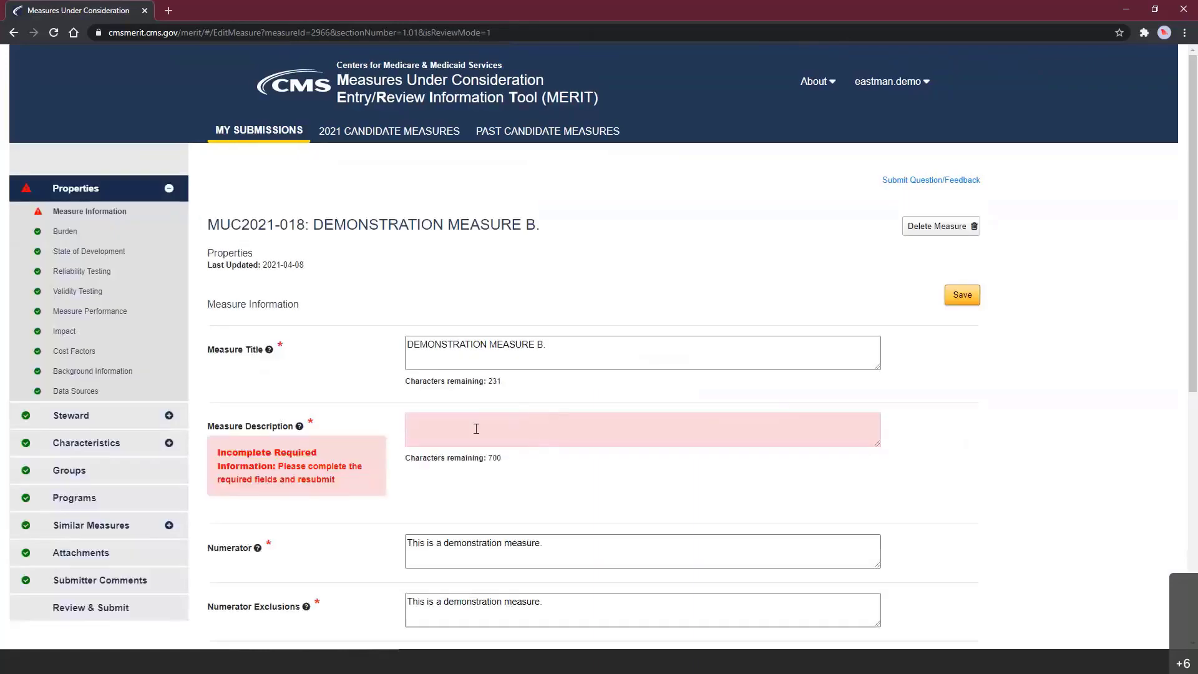
pyautogui.click(476, 428)
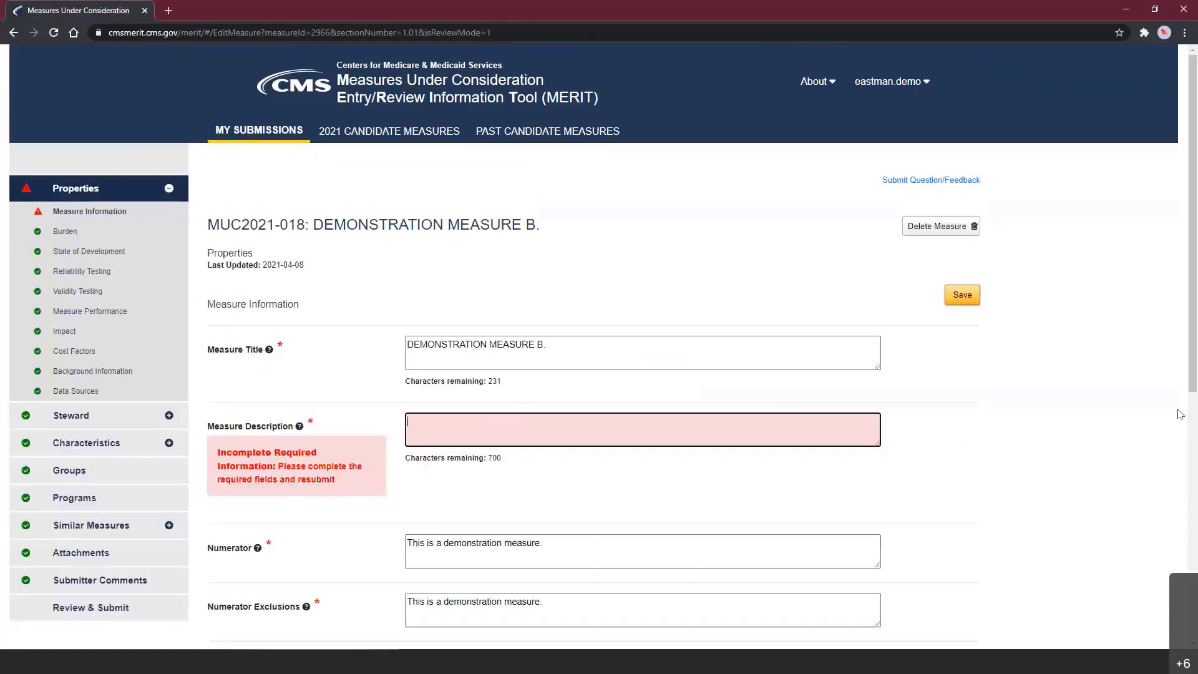
pyautogui.write('This')
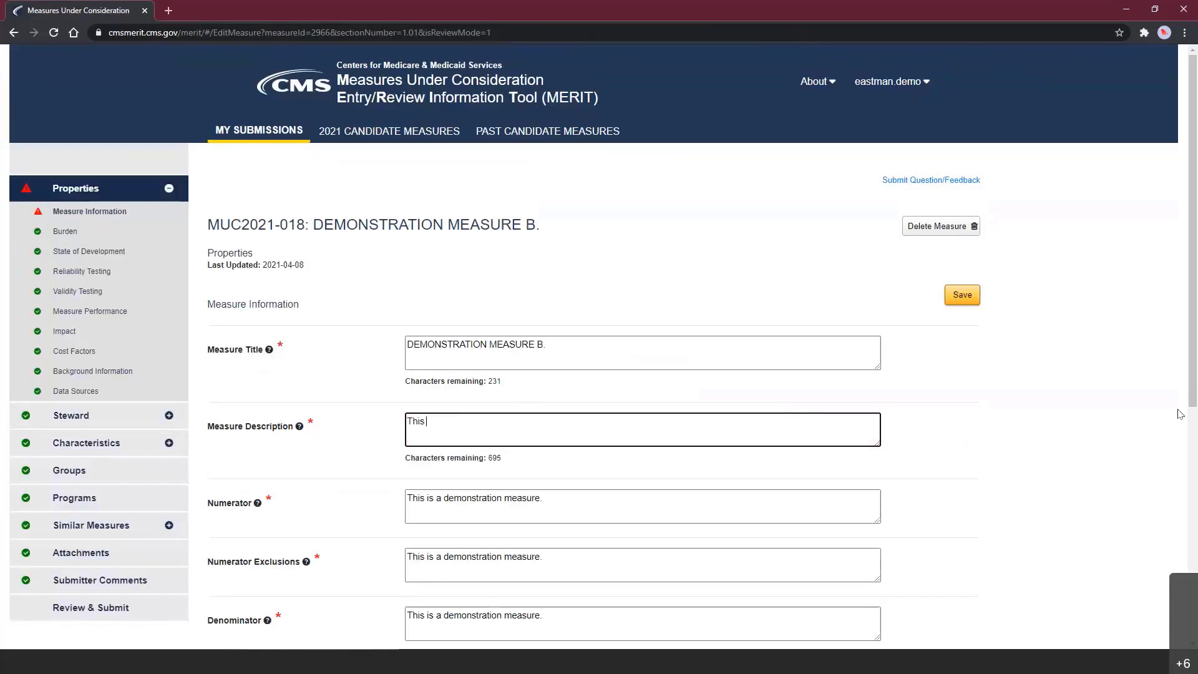
pyautogui.write(' is a demonstration measure.')
pyautogui.click(977, 299)
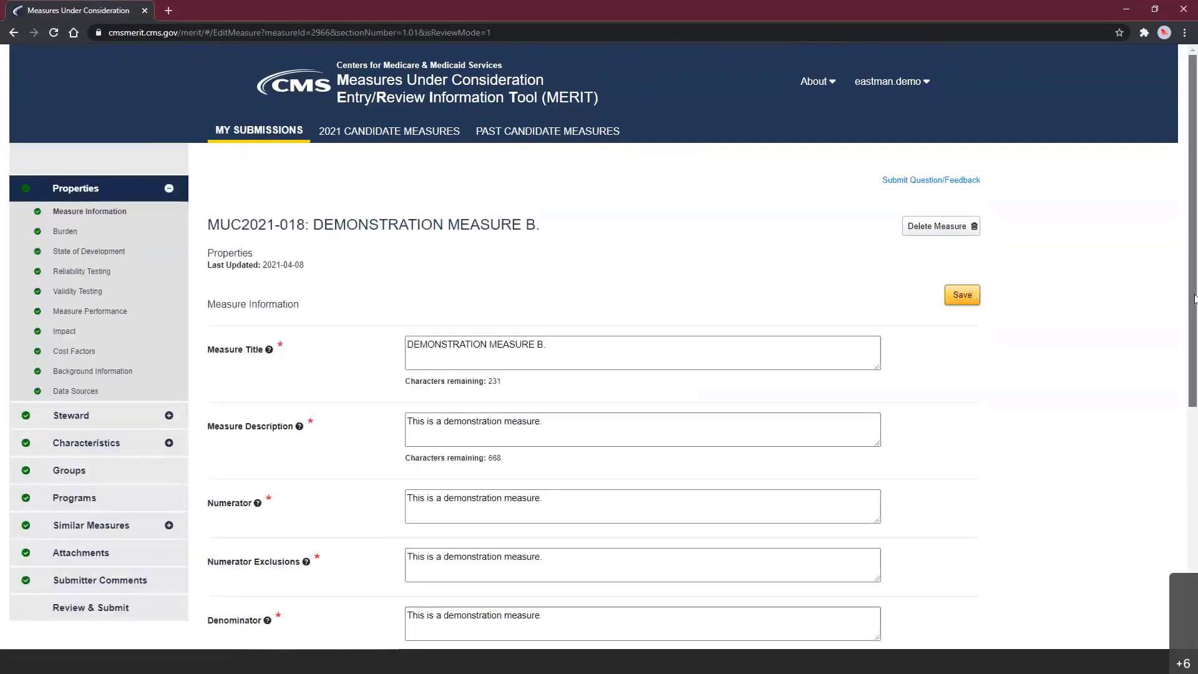
pyautogui.scroll(-3, 1194, 387)
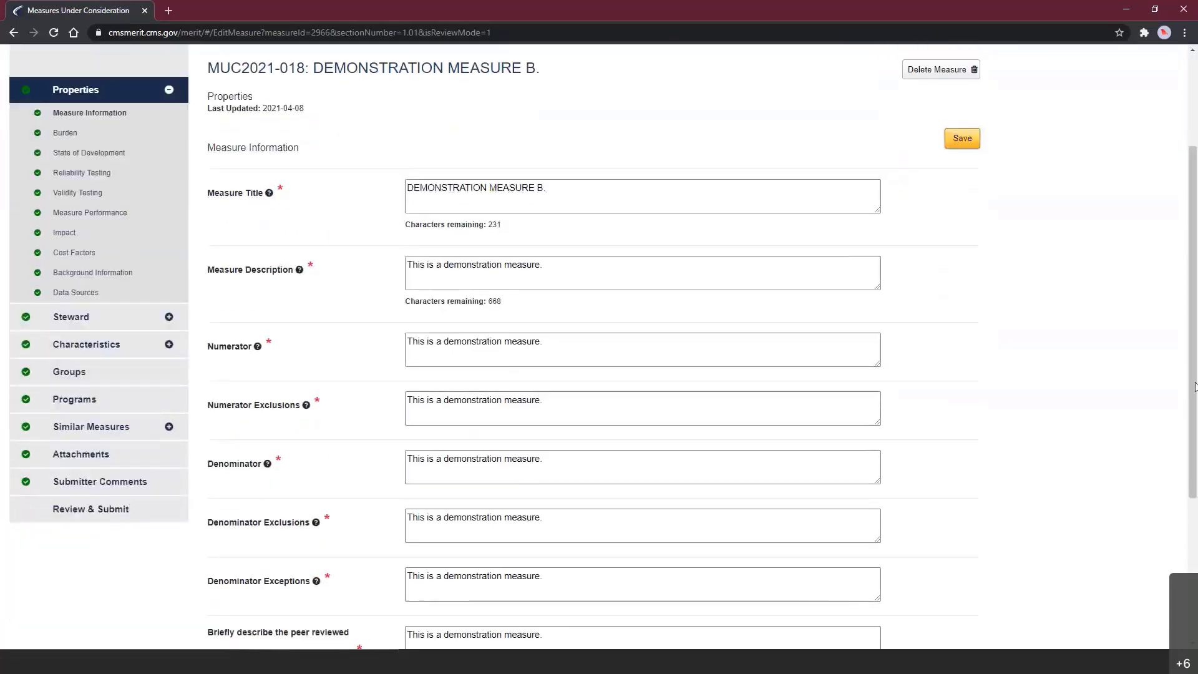
# - Submit Demonstration Measure B from Review & Submit and return to My Submissions
pyautogui.click(80, 514)
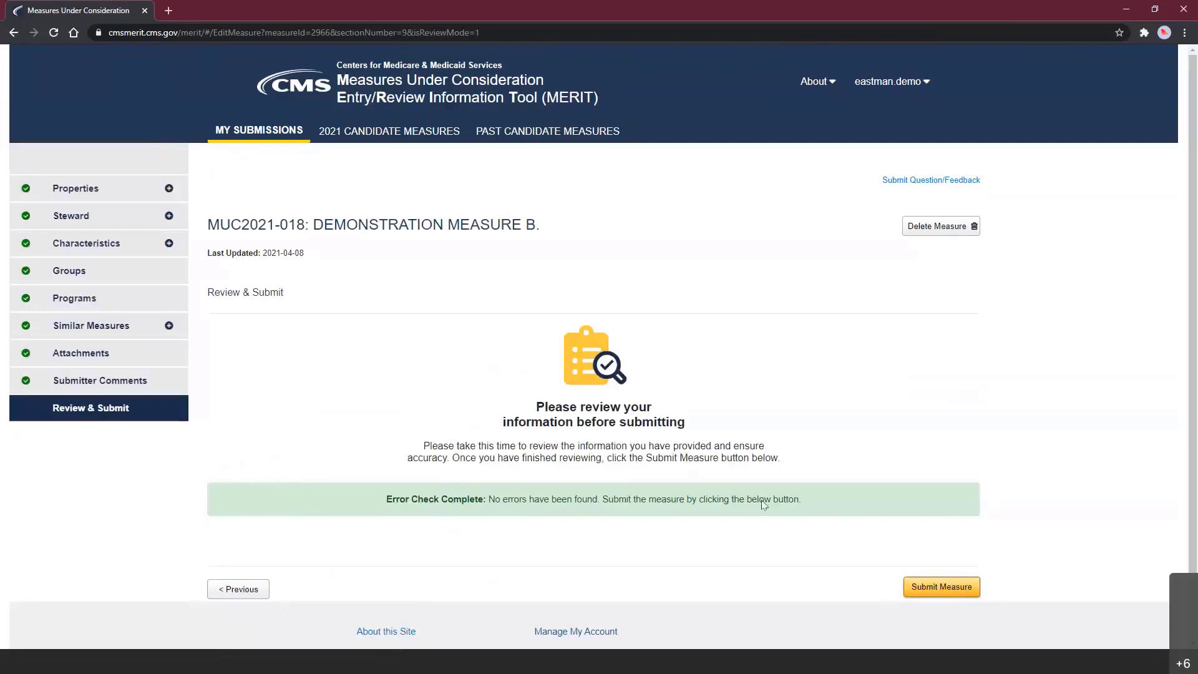
pyautogui.click(951, 588)
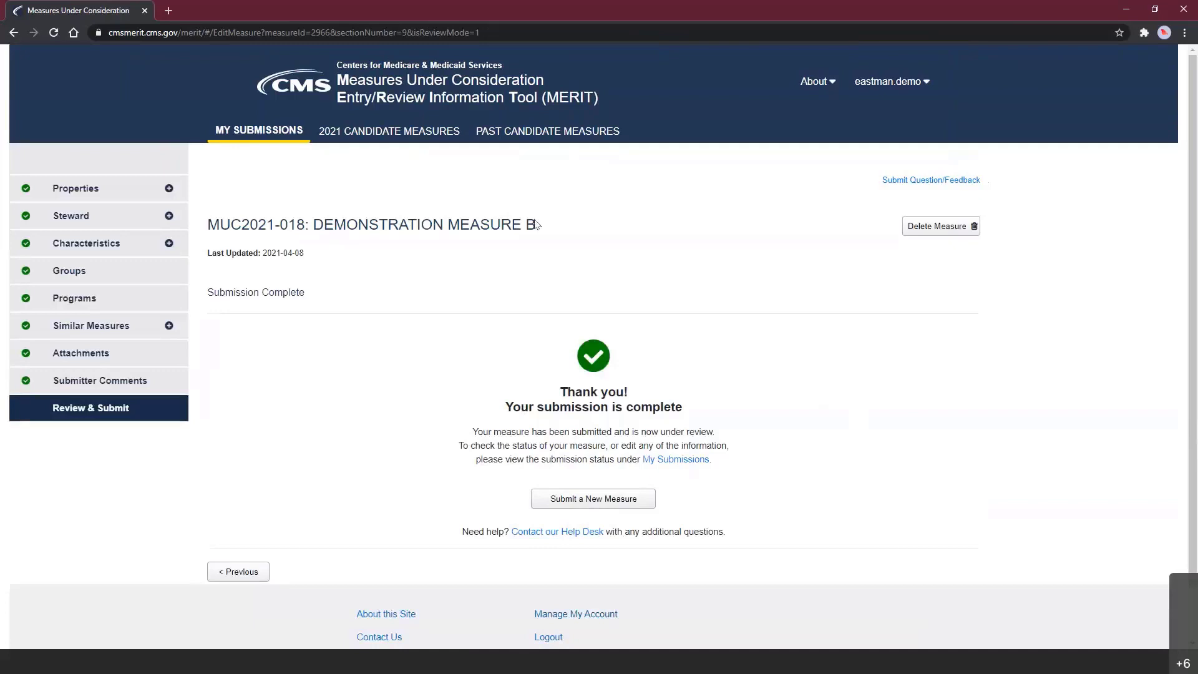
pyautogui.click(264, 145)
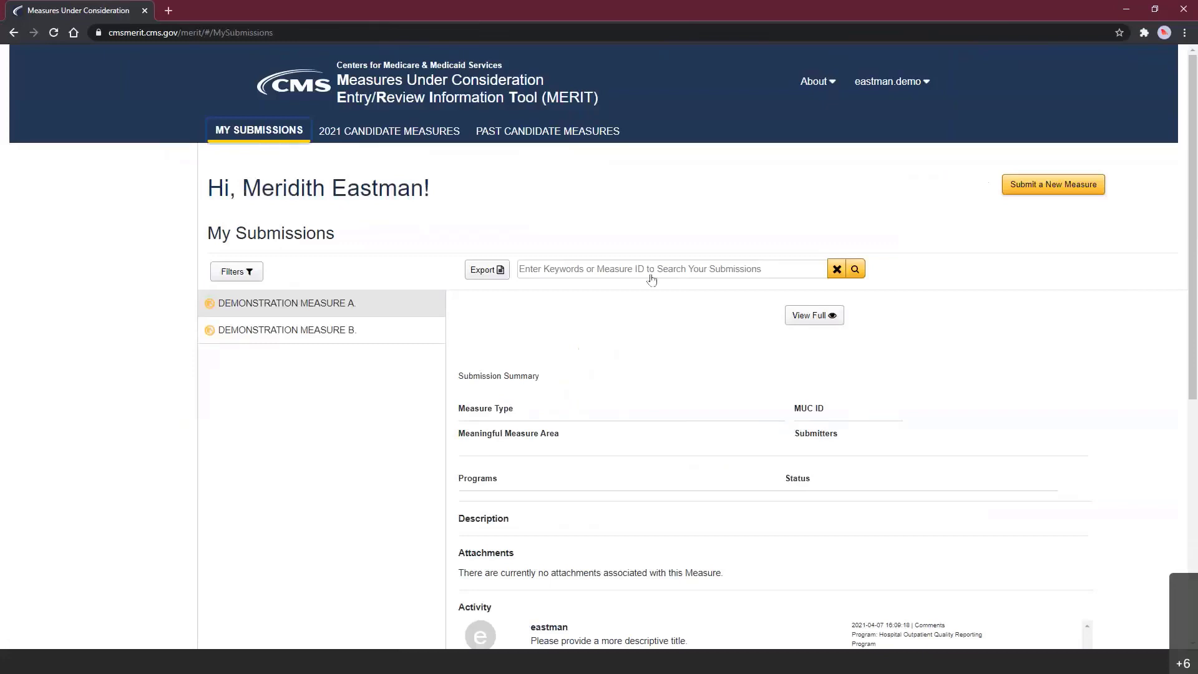
# - Scroll through Measure A's summary, highlighting its program and 1st/2nd Level Review status
pyautogui.moveTo(1193, 296); pyautogui.dragTo(1193, 302)
pyautogui.scroll(-2, 554, 177)
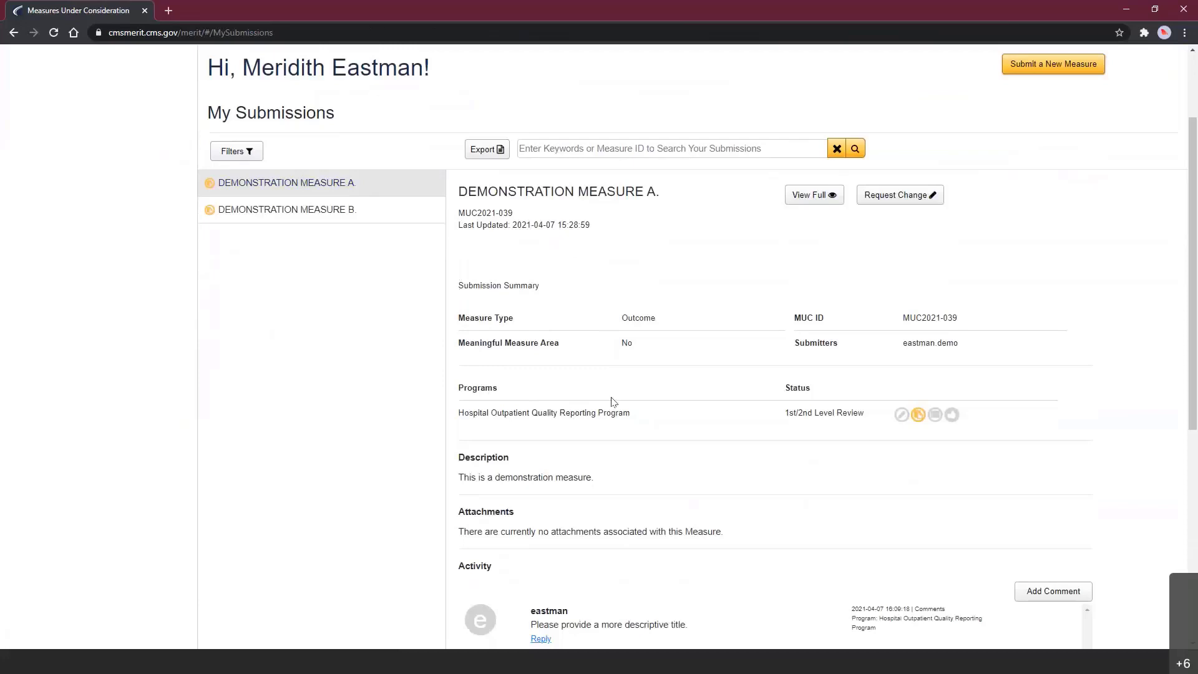
pyautogui.tripleClick(531, 412)
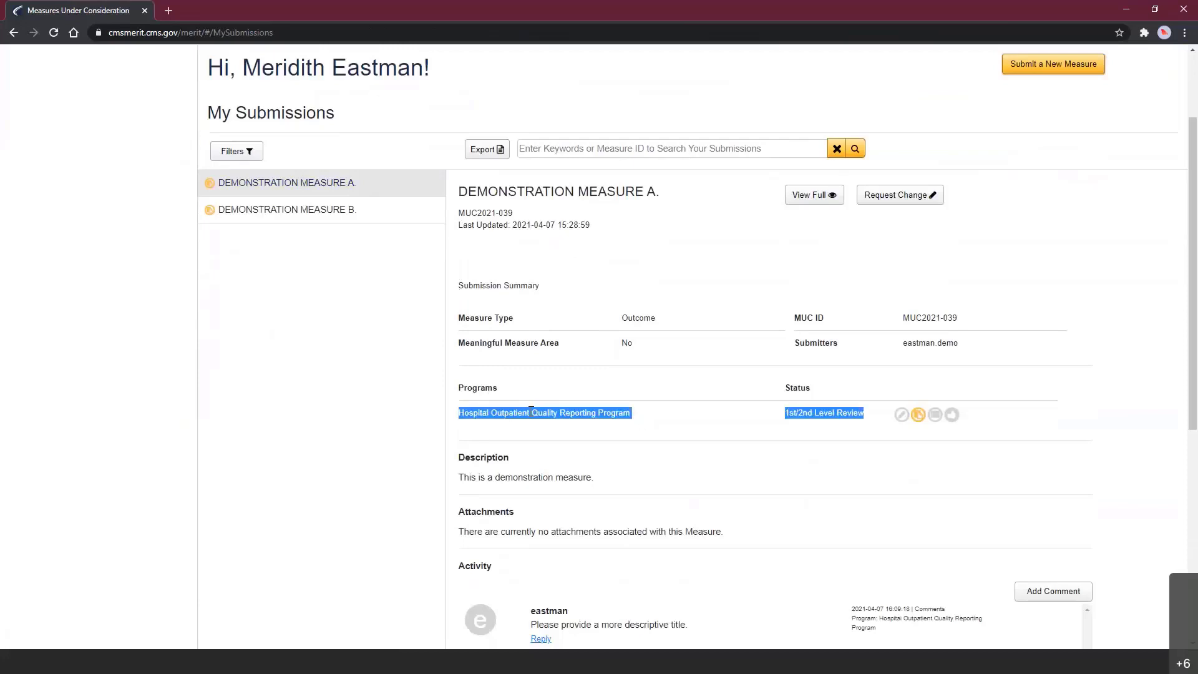
pyautogui.moveTo(531, 412); pyautogui.dragTo(759, 435)
pyautogui.click(797, 408)
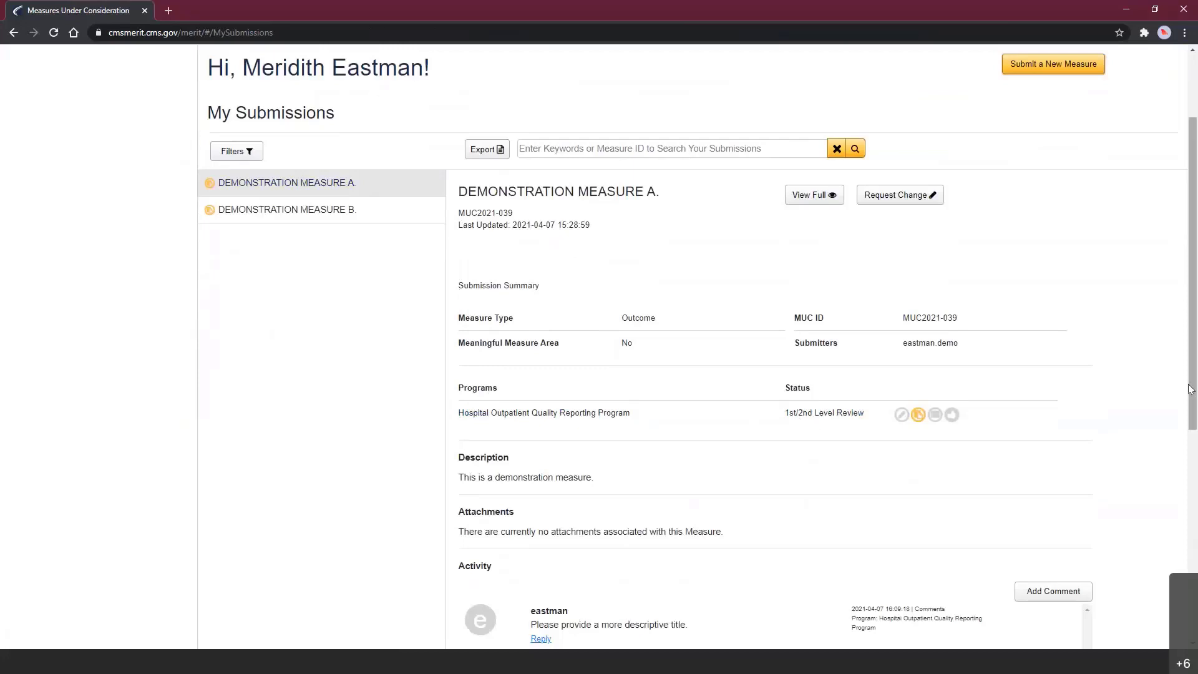
pyautogui.moveTo(1192, 395); pyautogui.dragTo(1195, 440)
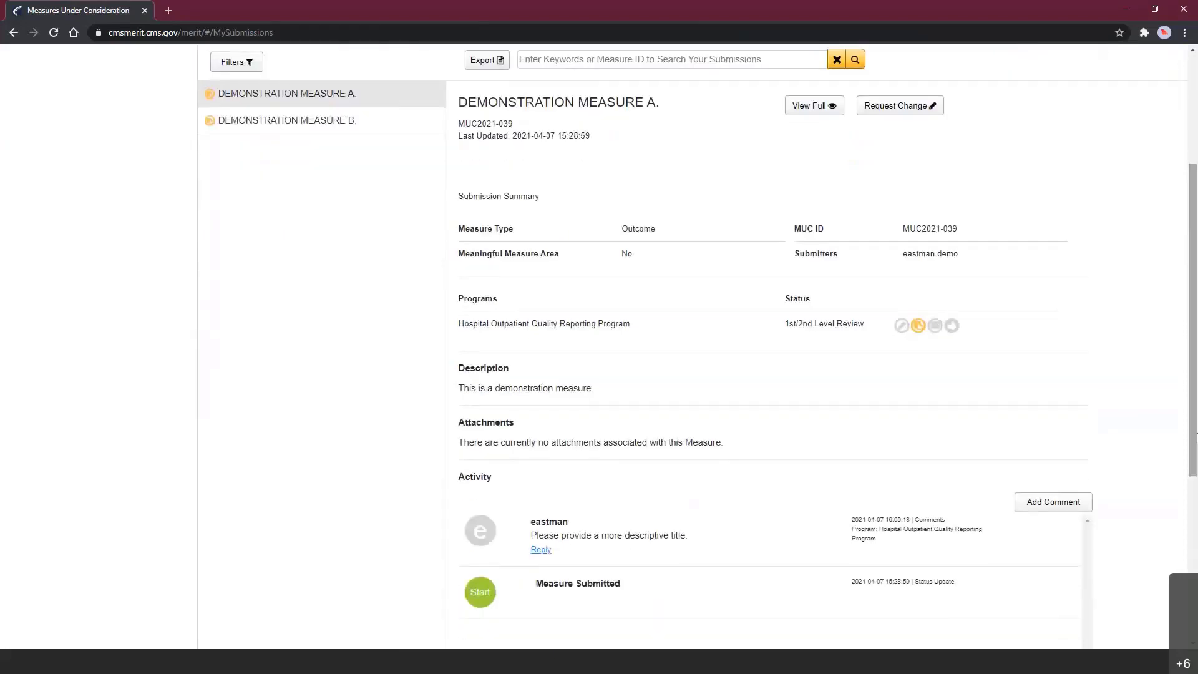
# - View Measure A's workflow details, then start a change request for the measure
pyautogui.click(919, 327)
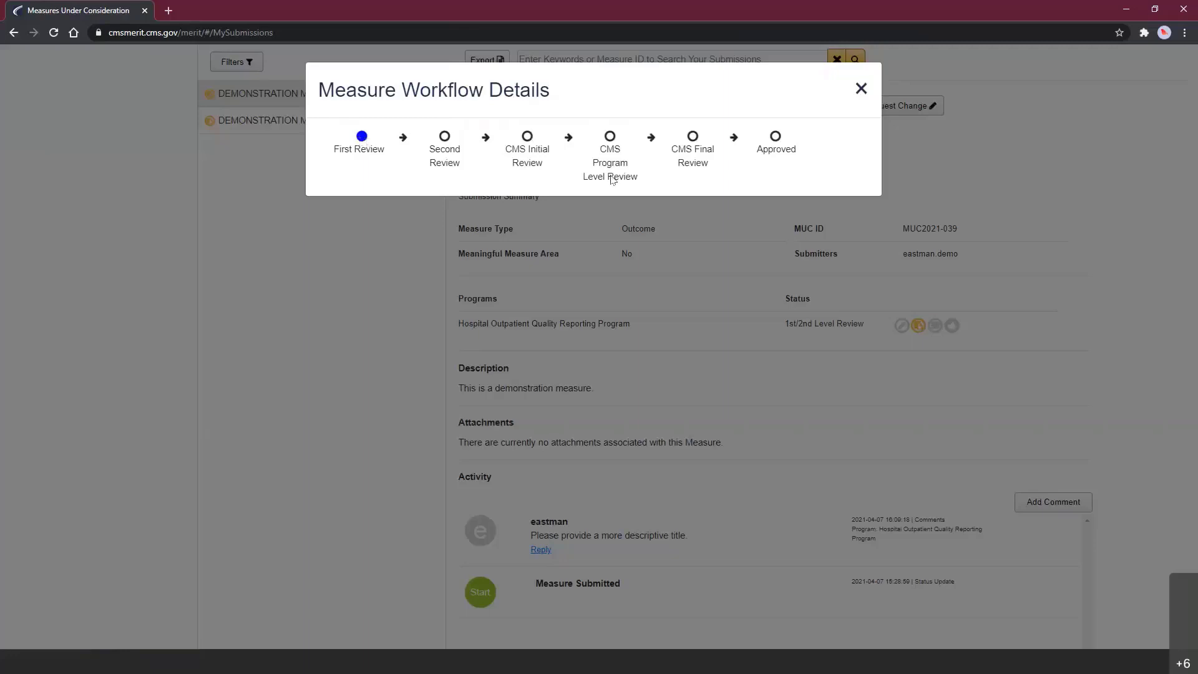
pyautogui.click(859, 93)
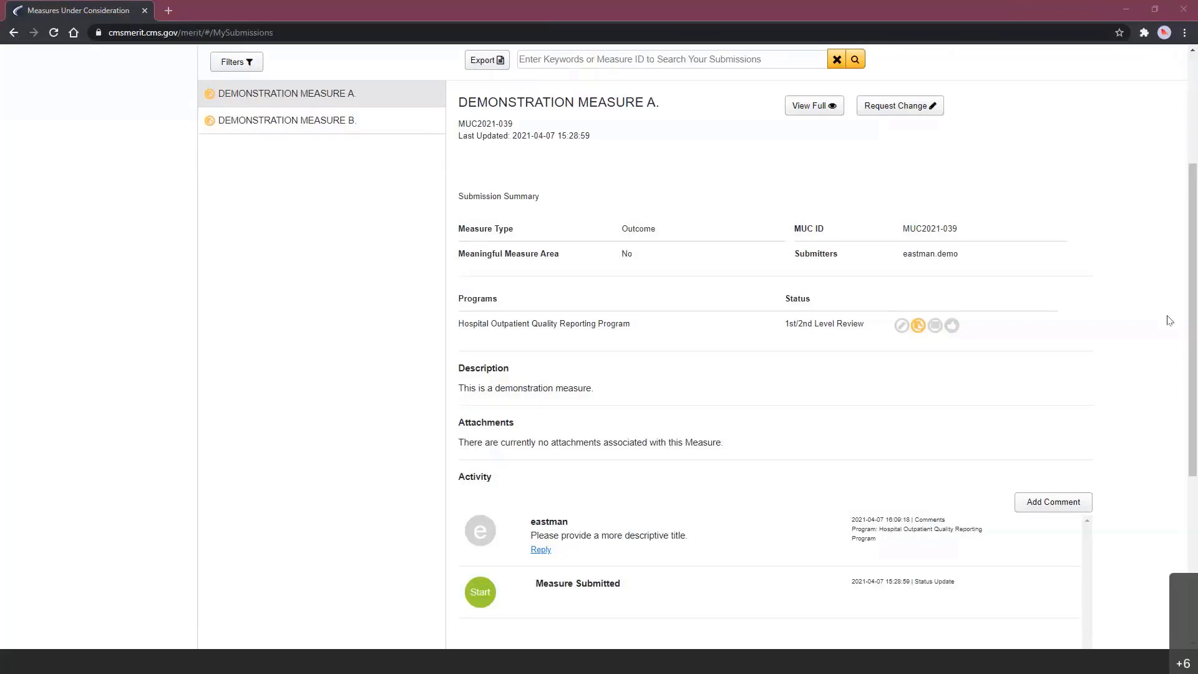
pyautogui.moveTo(1193, 332); pyautogui.dragTo(1186, 301)
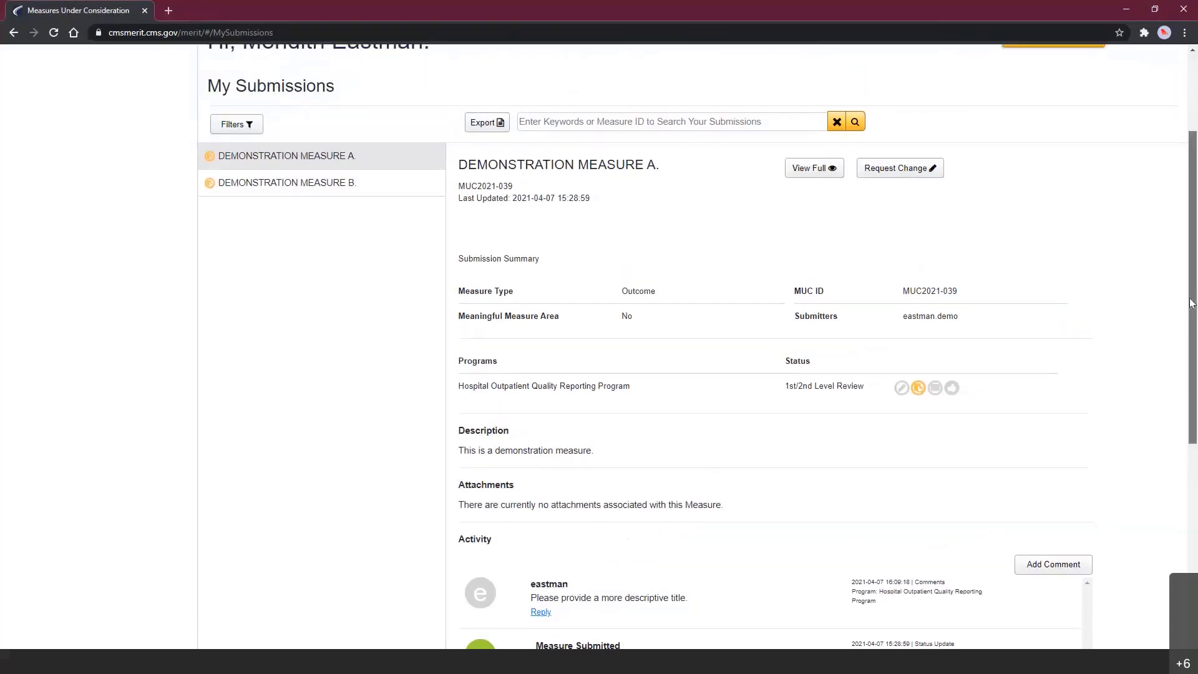
pyautogui.moveTo(1190, 302); pyautogui.dragTo(1128, 393)
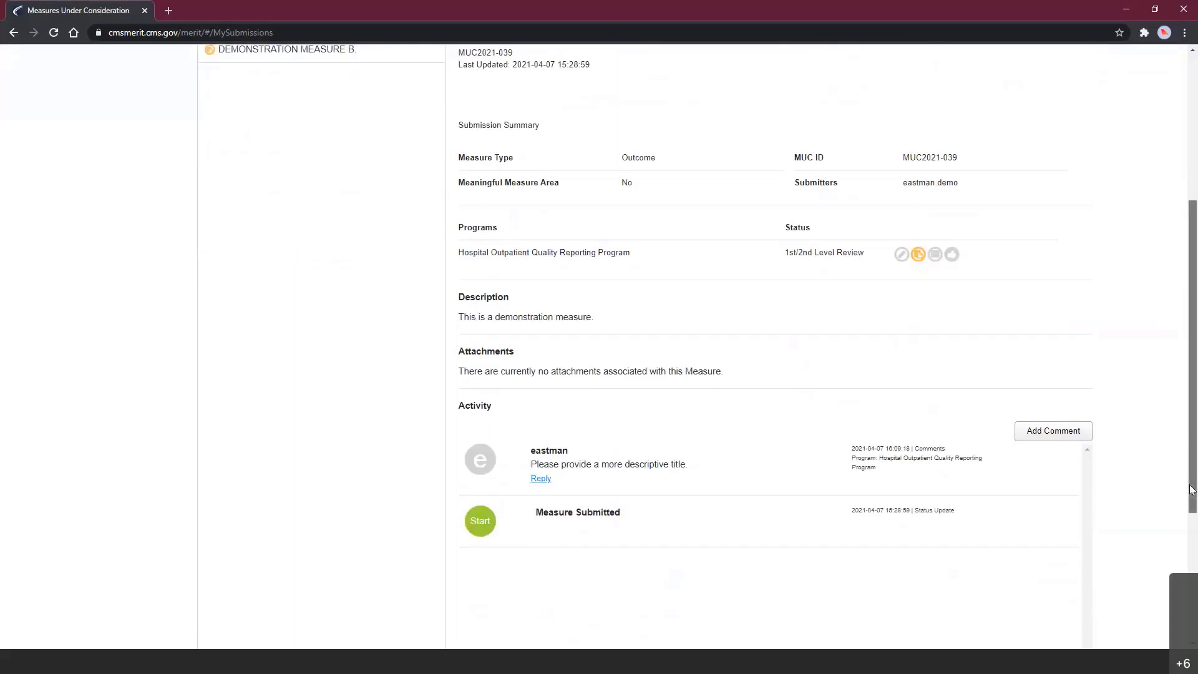
pyautogui.scroll(5, 1192, 490)
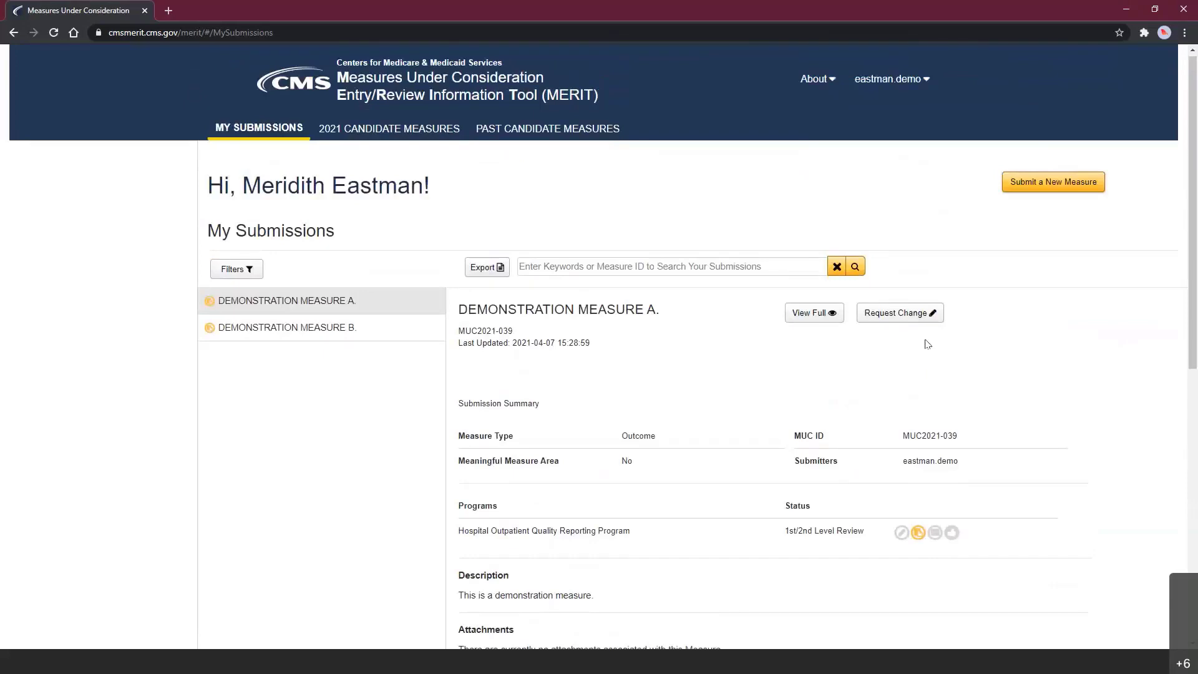
pyautogui.click(917, 318)
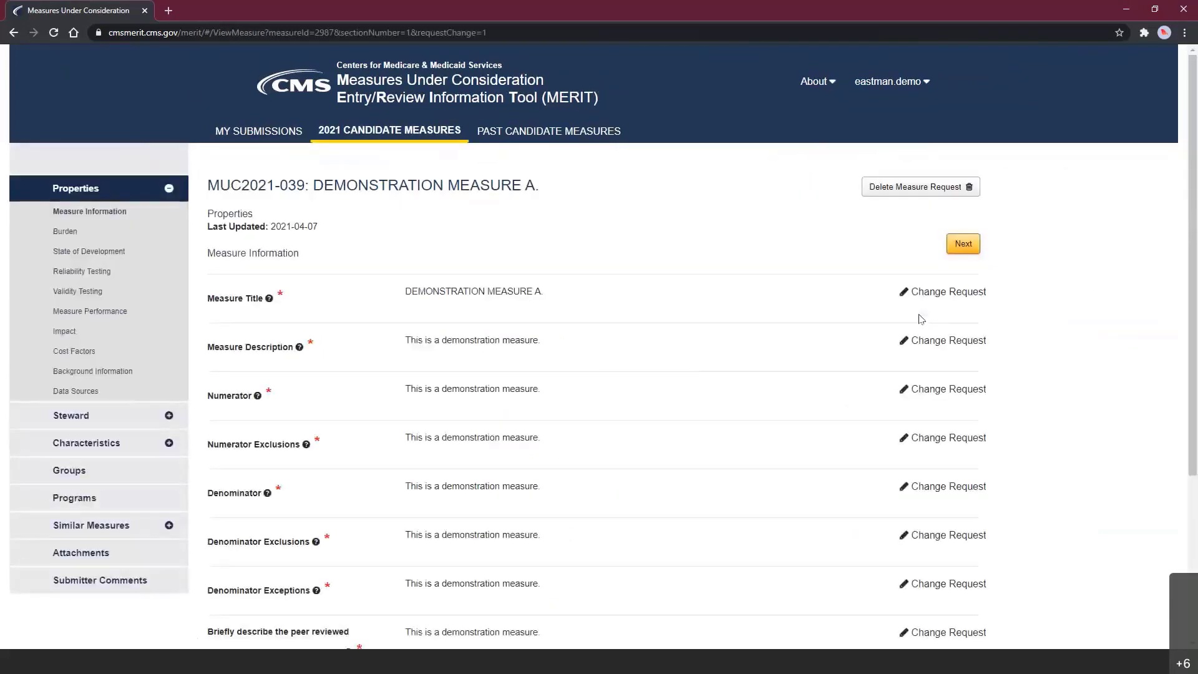
# - Start a change request for Demonstration Measure A's Measure Title
pyautogui.moveTo(1188, 245); pyautogui.dragTo(1192, 304)
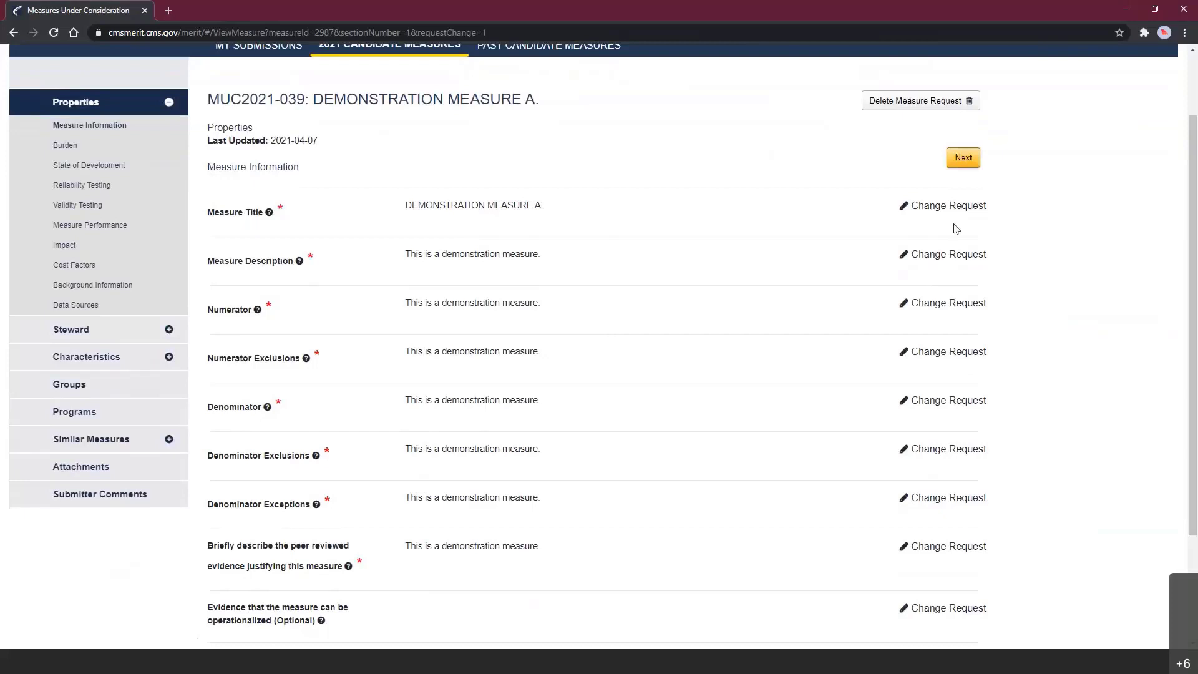
pyautogui.click(957, 209)
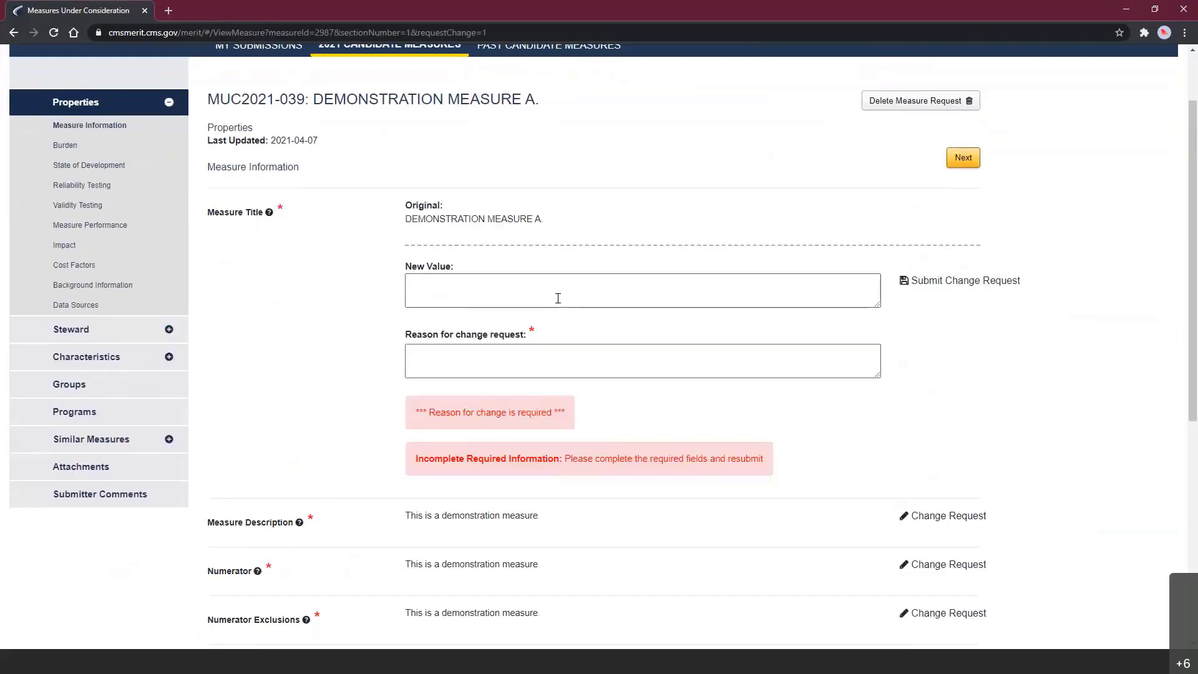
# - Enter new title 'Improved Title Demonstration Measure A' with reason 'Measure Manager request for more descriptive title' and submit
pyautogui.click(537, 290)
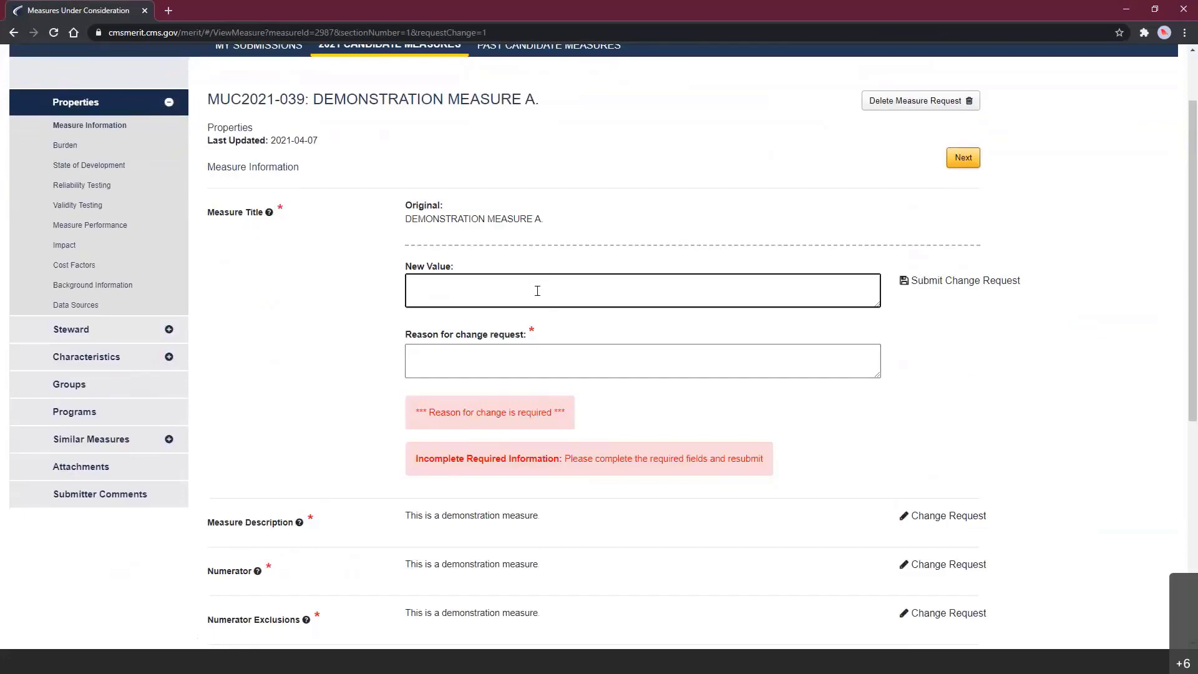
pyautogui.write('Improv')
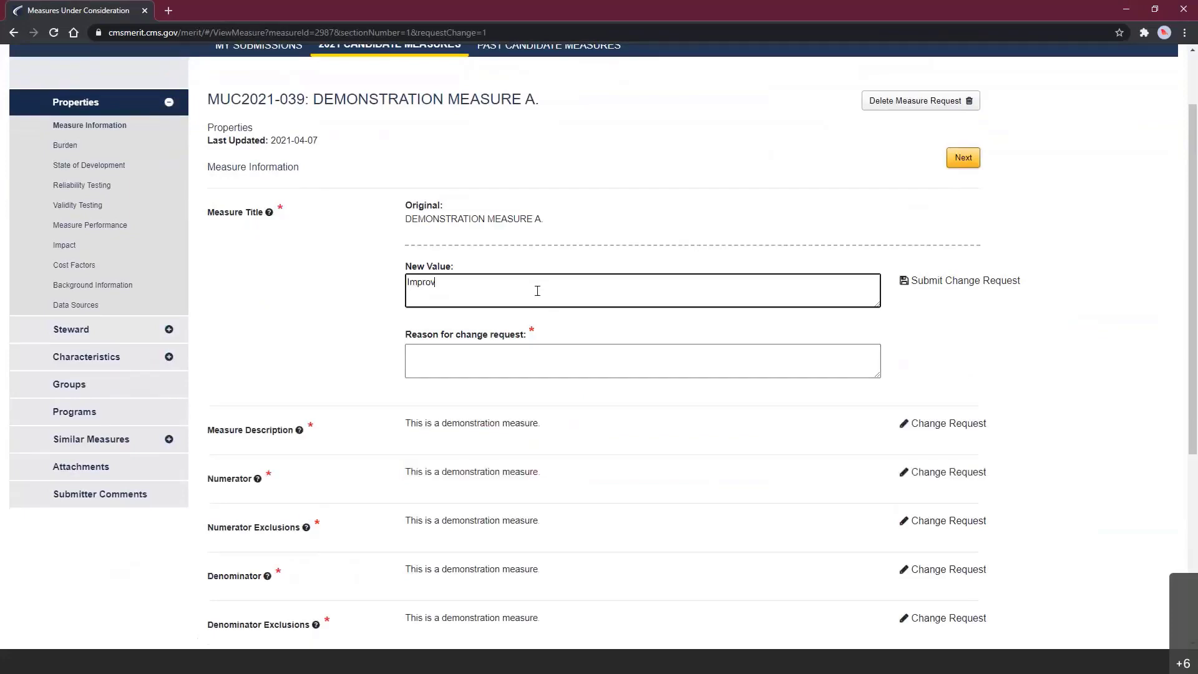
pyautogui.write('ed Title Demonstration Measure A.')
pyautogui.click(454, 357)
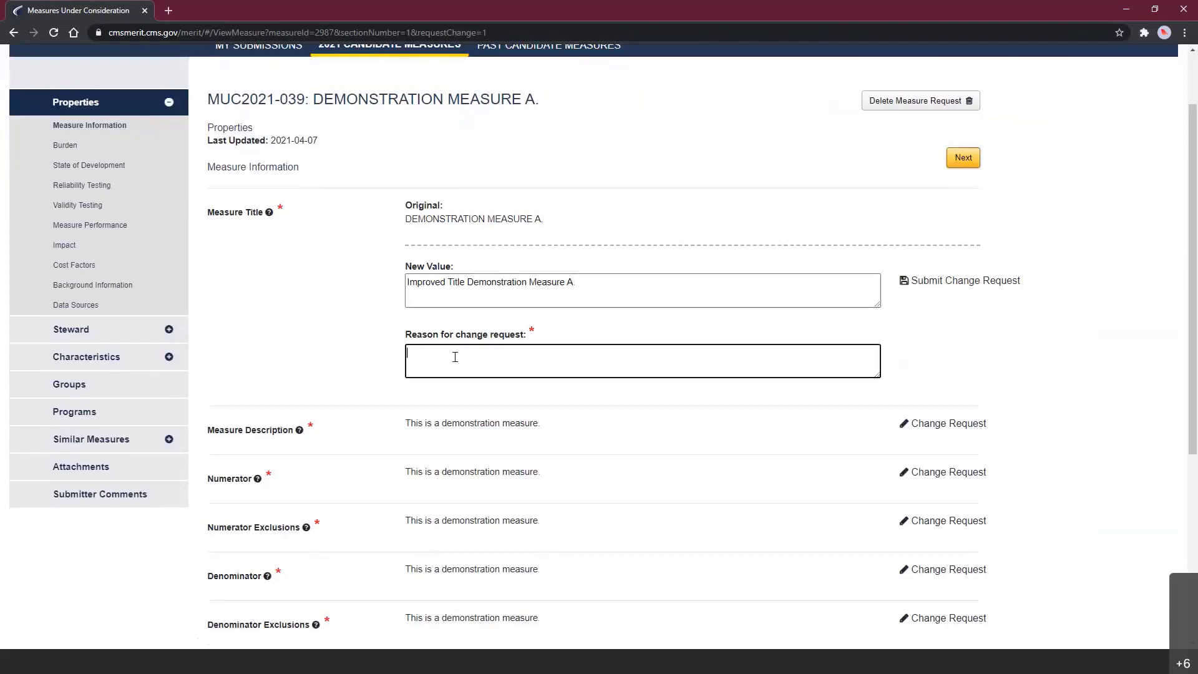
pyautogui.write('Measure Manager request for more descriptive title')
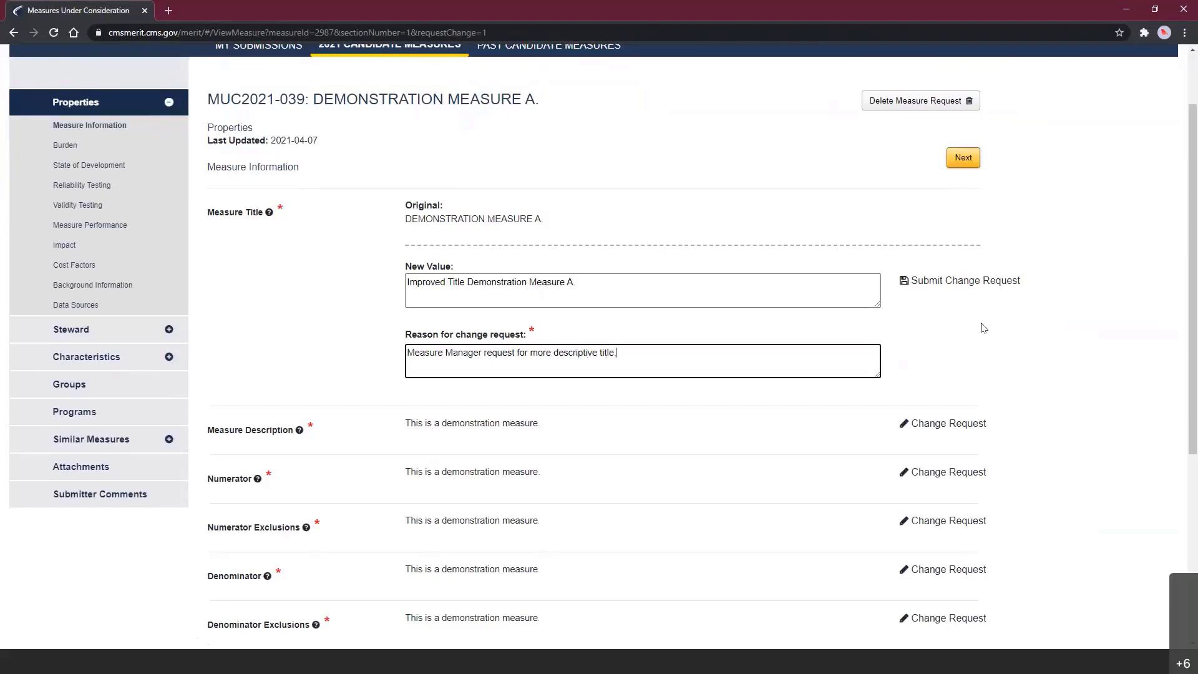
pyautogui.click(925, 287)
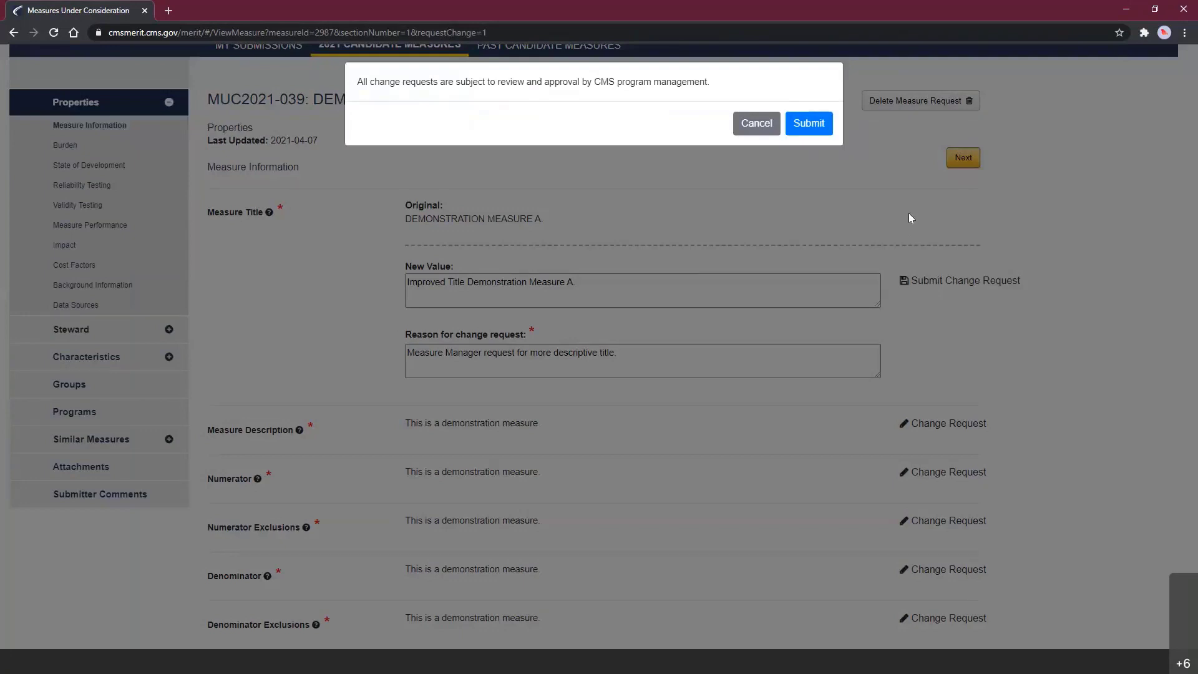
# - Confirm the title change request and acknowledge the 'Change request successful' alert
pyautogui.click(803, 134)
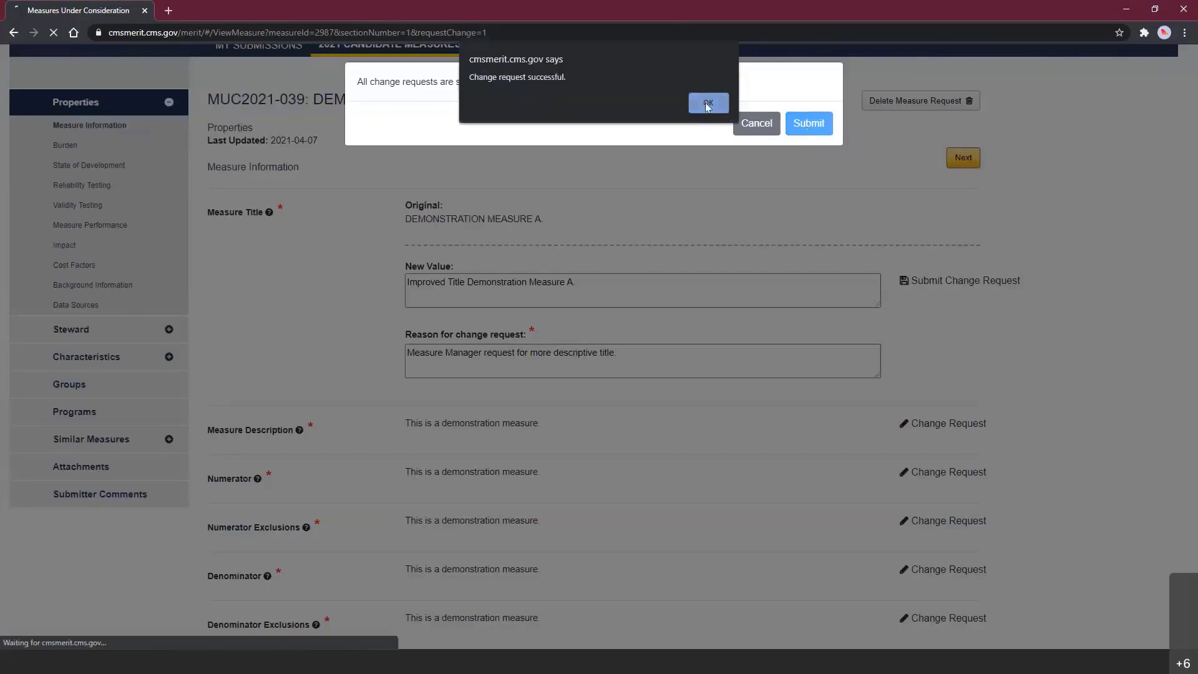
pyautogui.click(707, 103)
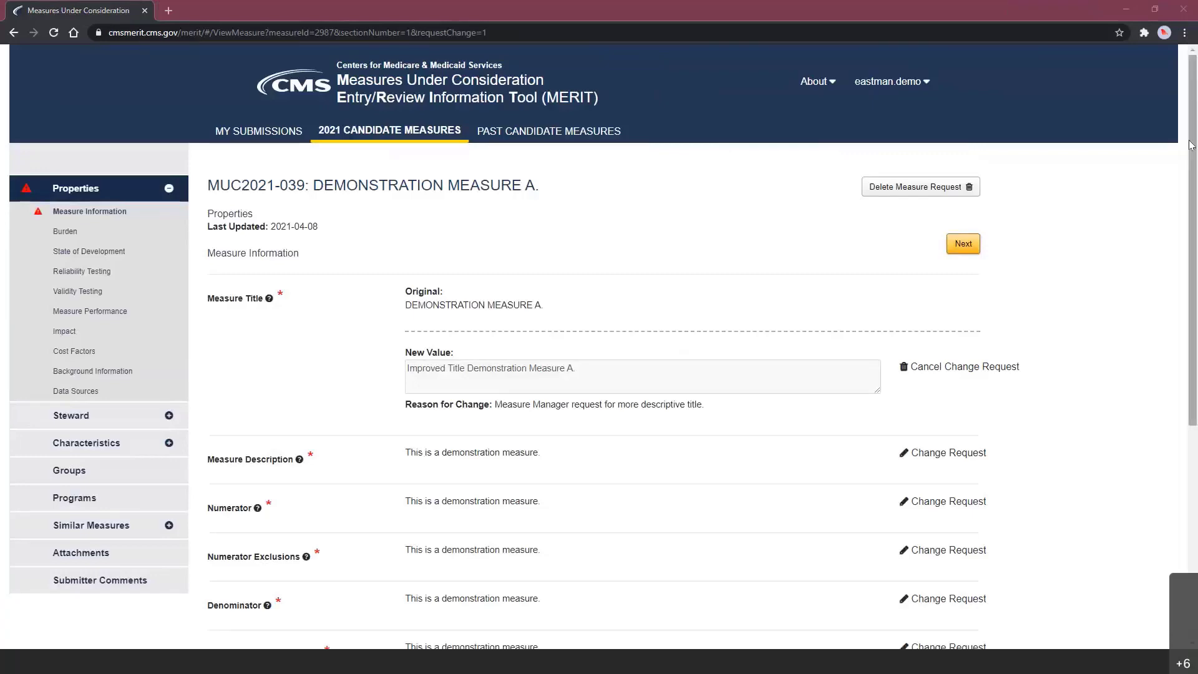
# - In My Submissions, draft the reply 'Title revised per measure manager request.' to the title comment
pyautogui.click(262, 141)
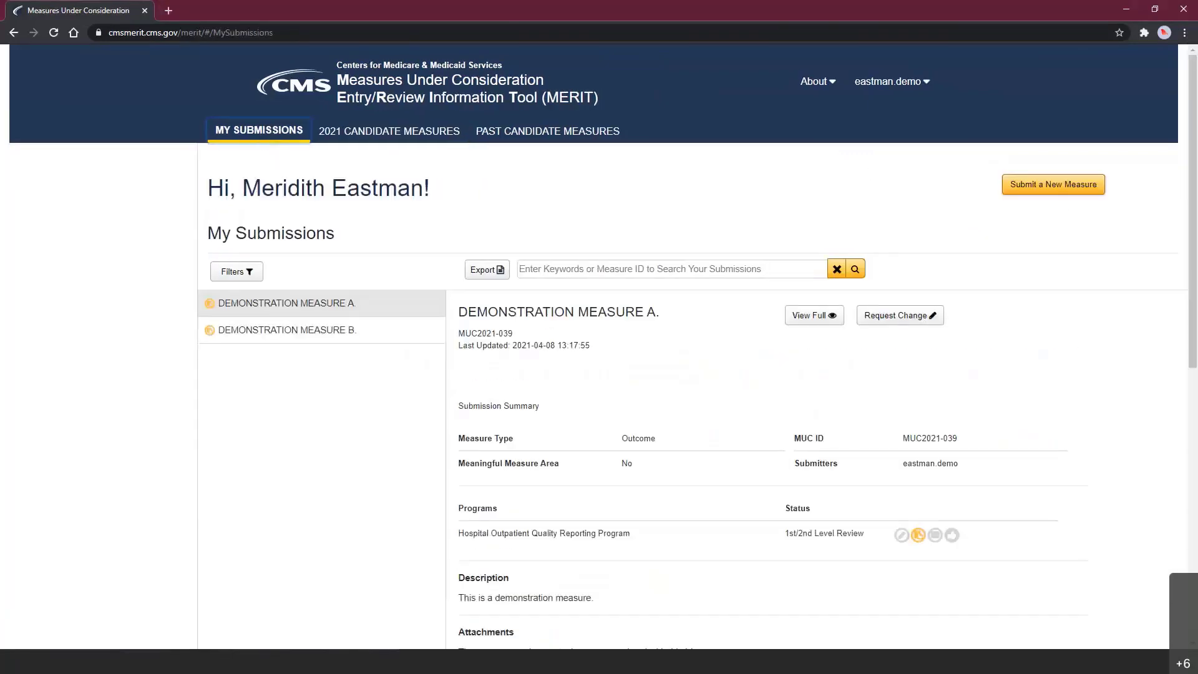
pyautogui.moveTo(1192, 194); pyautogui.dragTo(1193, 409)
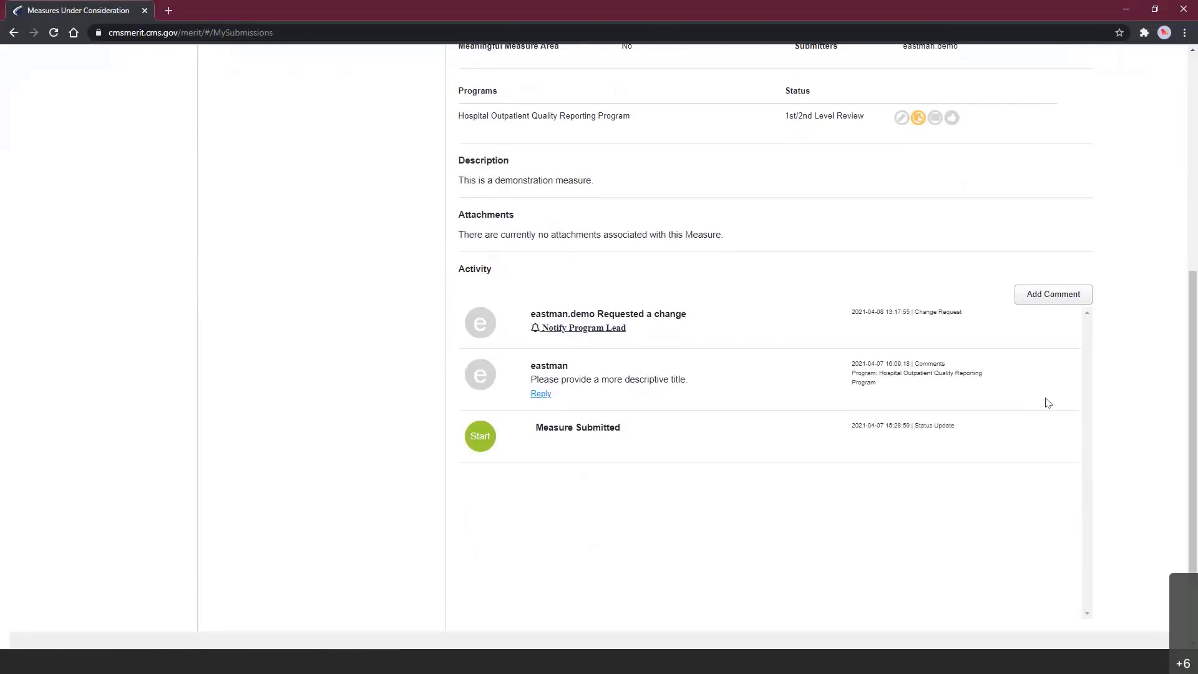
pyautogui.click(538, 394)
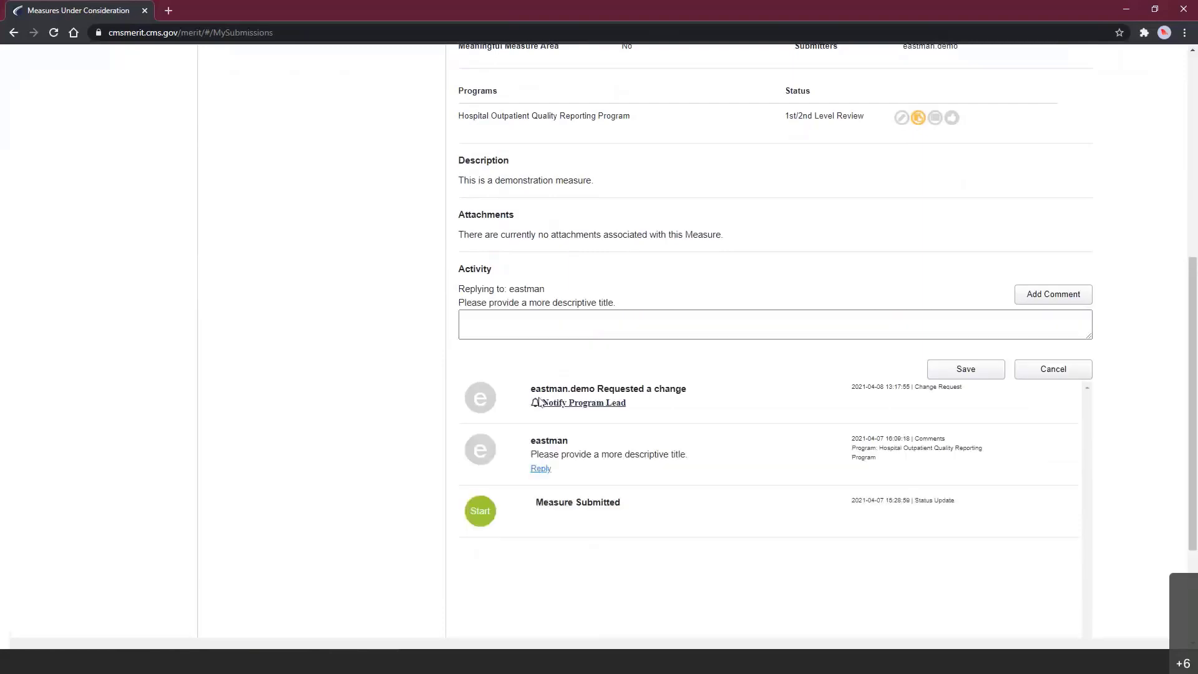
pyautogui.click(532, 323)
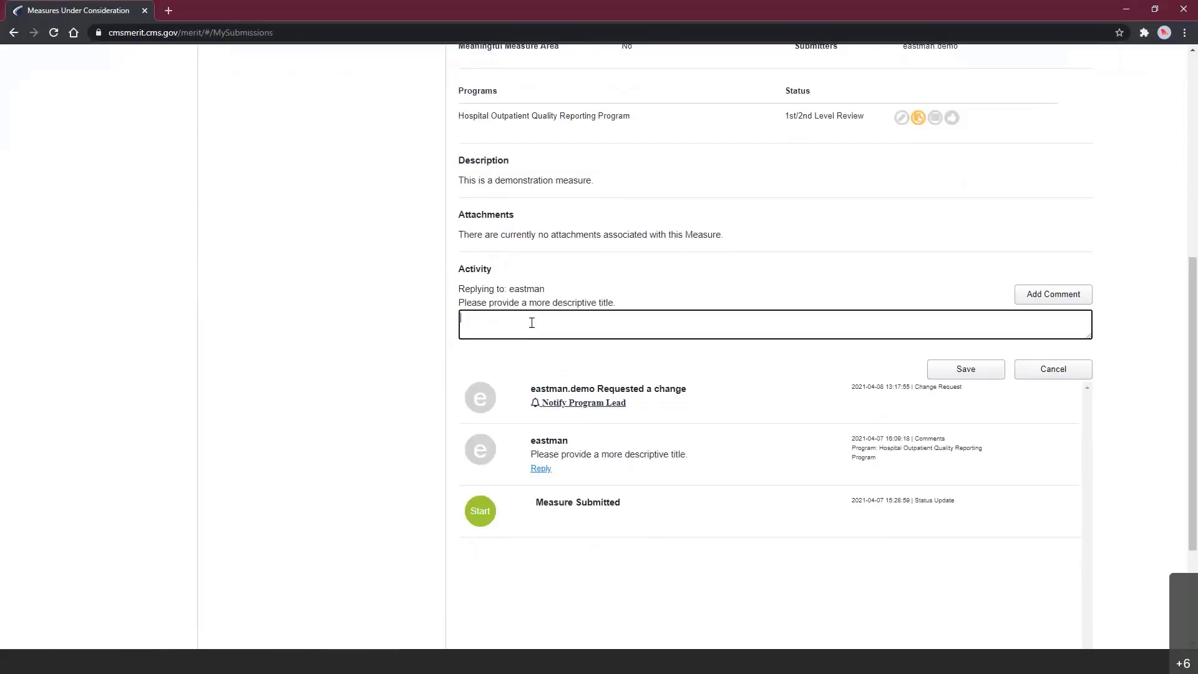
pyautogui.write('Title revised per measure manager request.')
pyautogui.click(1031, 295)
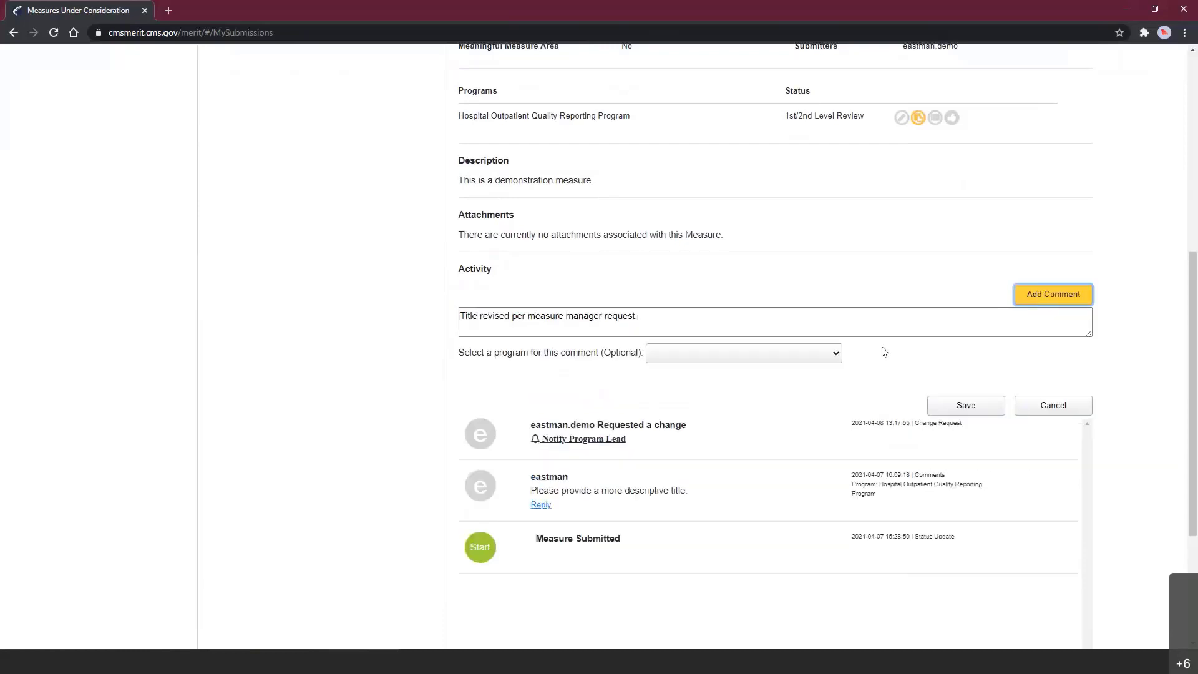
# - Link the new comment to the Hospital Outpatient Quality Reporting Program
pyautogui.click(837, 355)
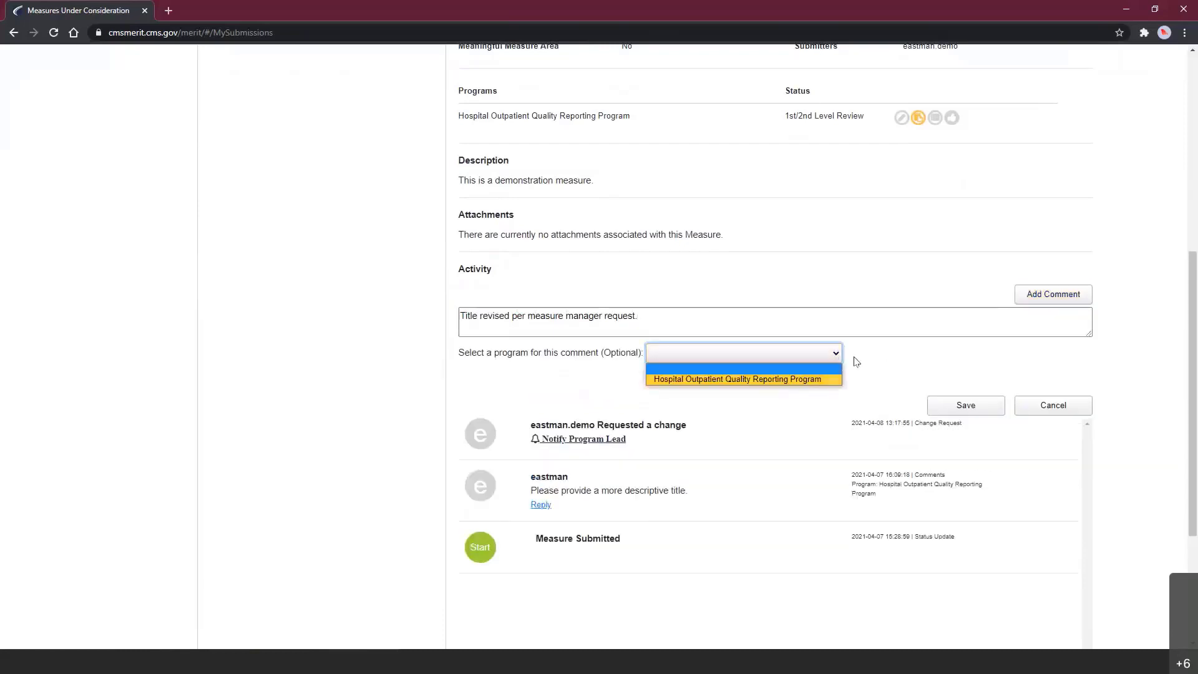
pyautogui.click(855, 358)
pyautogui.click(1045, 300)
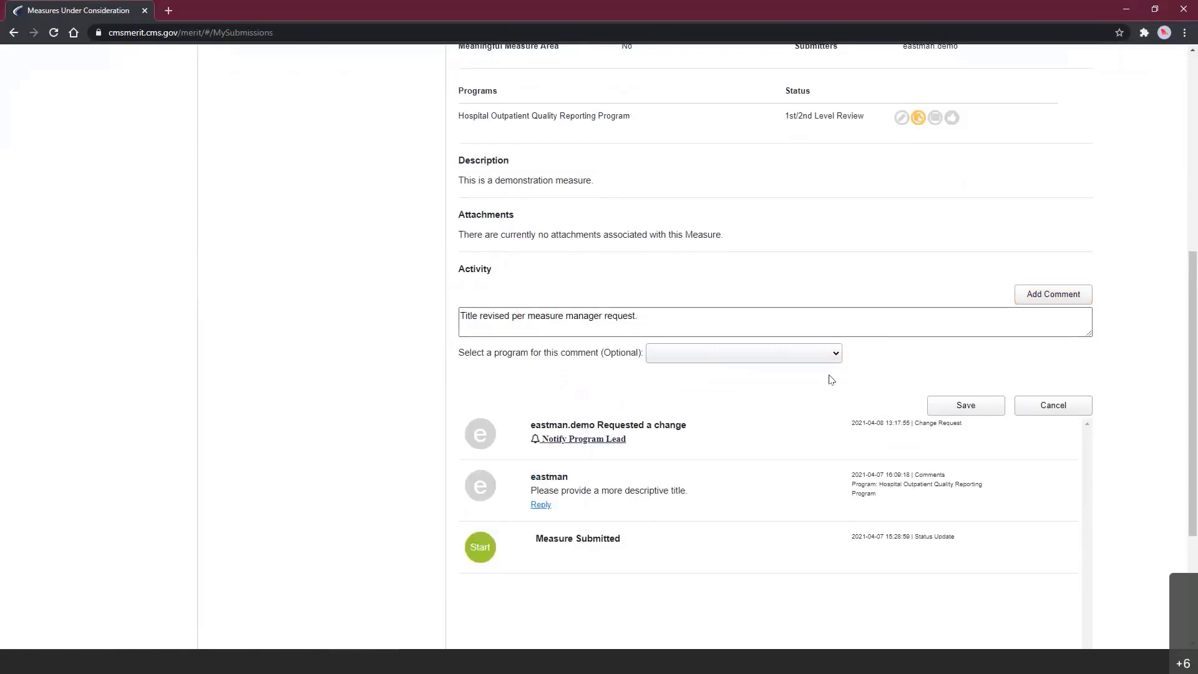
pyautogui.click(834, 361)
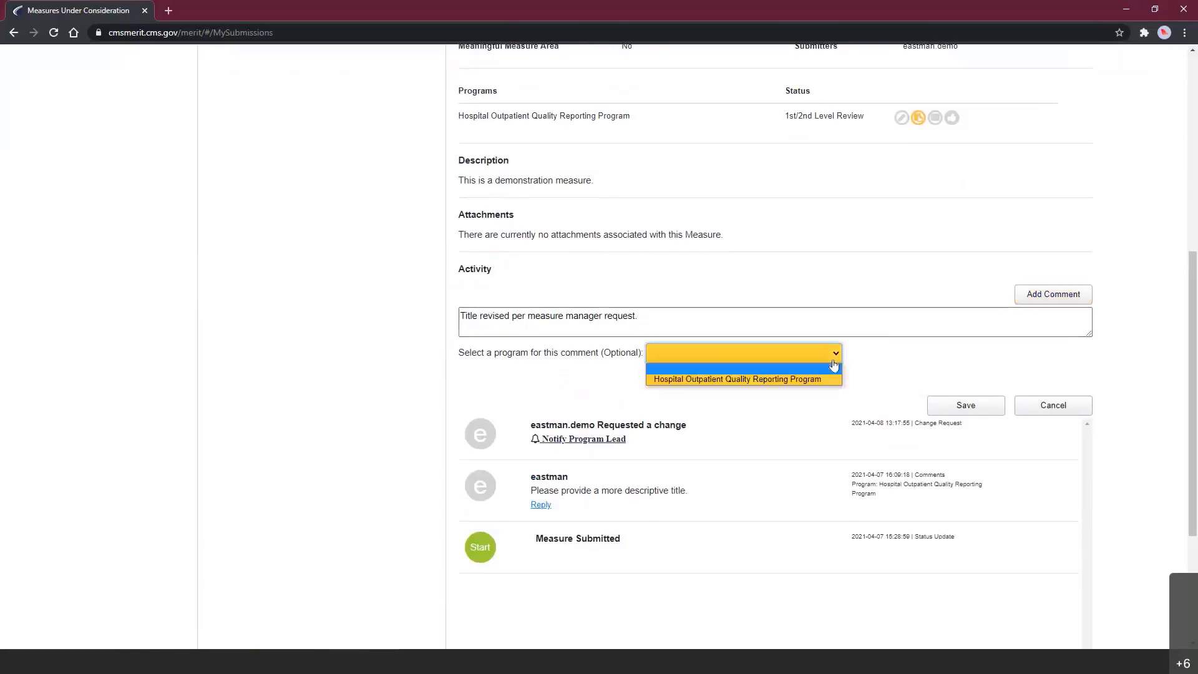
pyautogui.click(823, 376)
pyautogui.click(1037, 298)
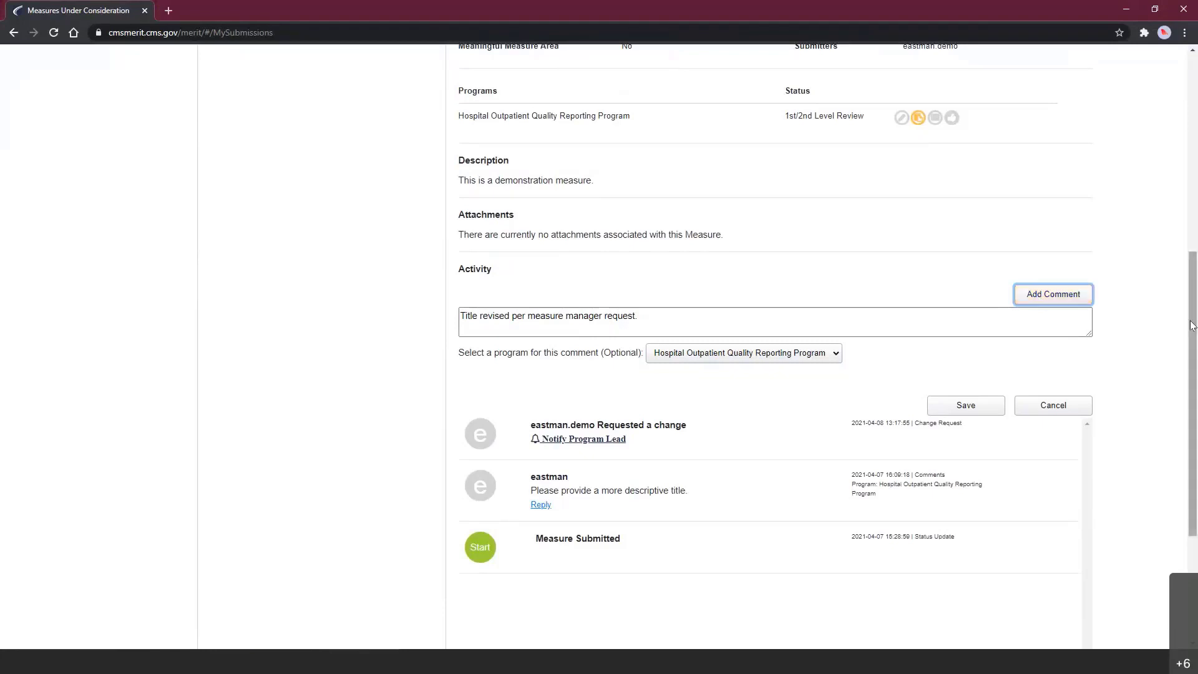
# - Attempt to save the comment, then cancel and discard it
pyautogui.scroll(1, 1191, 310)
pyautogui.scroll(1, 1188, 299)
pyautogui.click(995, 486)
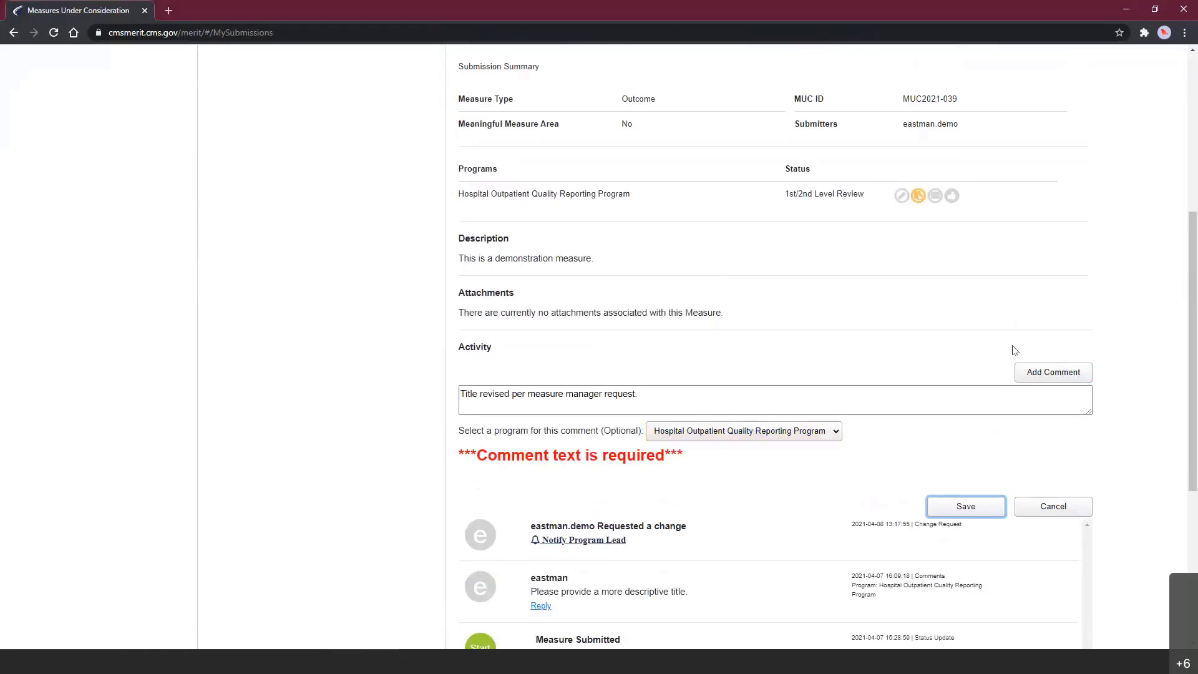
pyautogui.click(1050, 373)
pyautogui.click(937, 508)
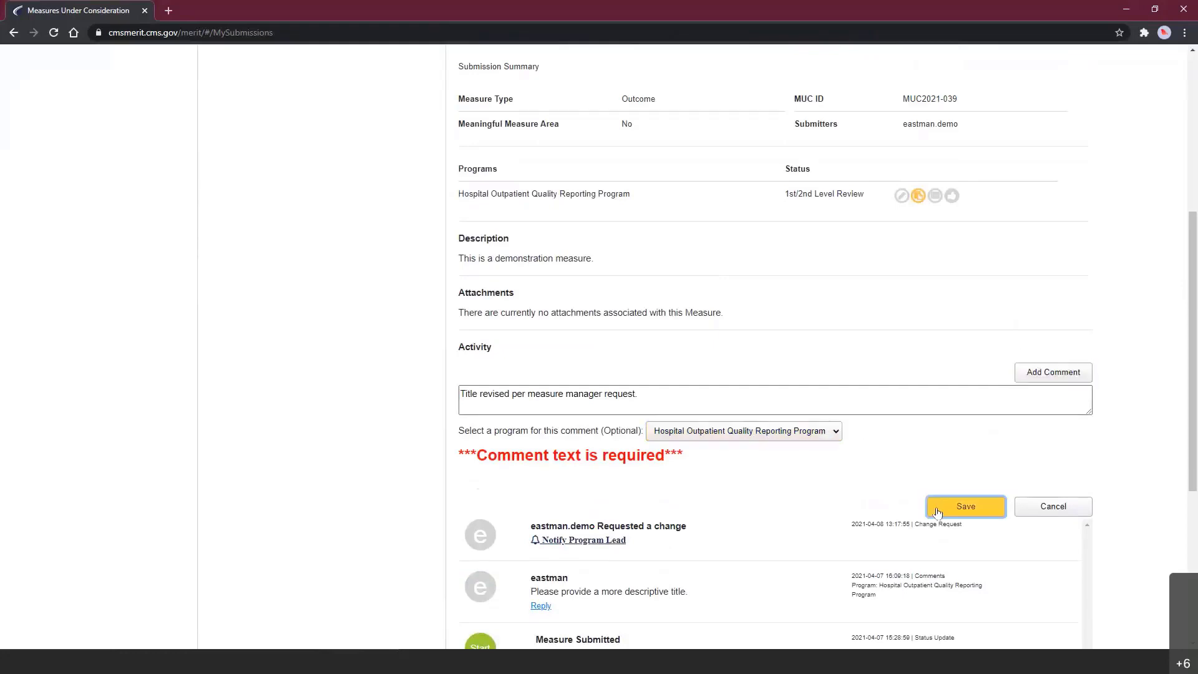
pyautogui.moveTo(1178, 393); pyautogui.dragTo(1187, 388)
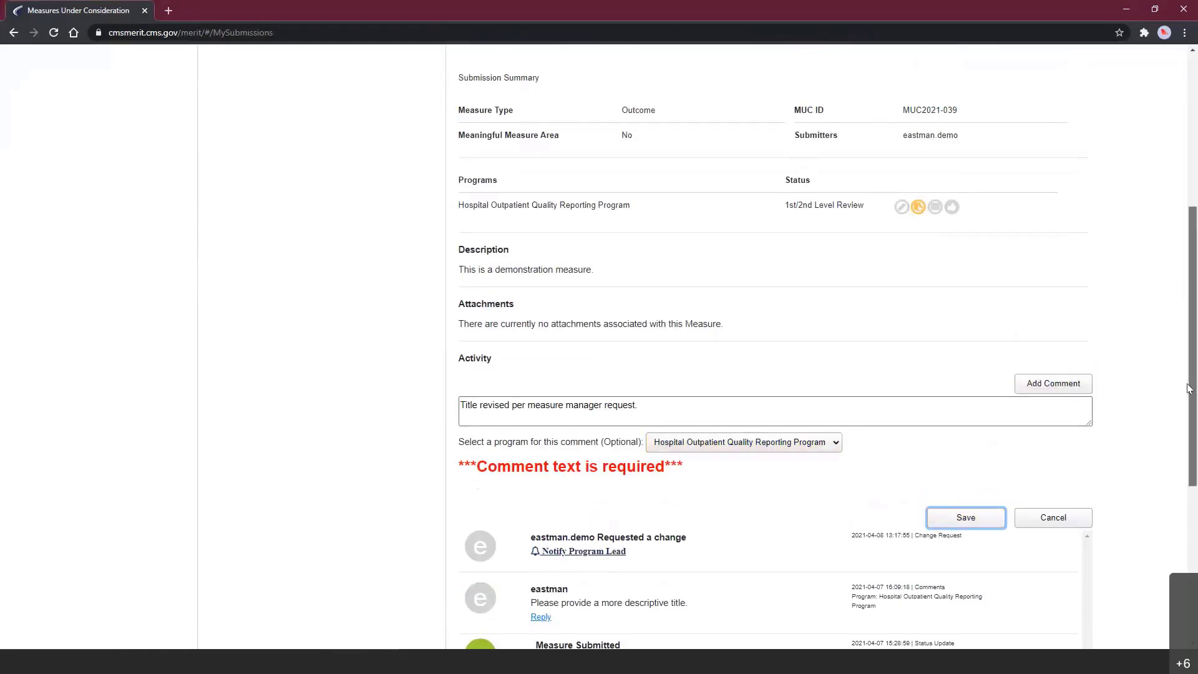
pyautogui.click(1051, 514)
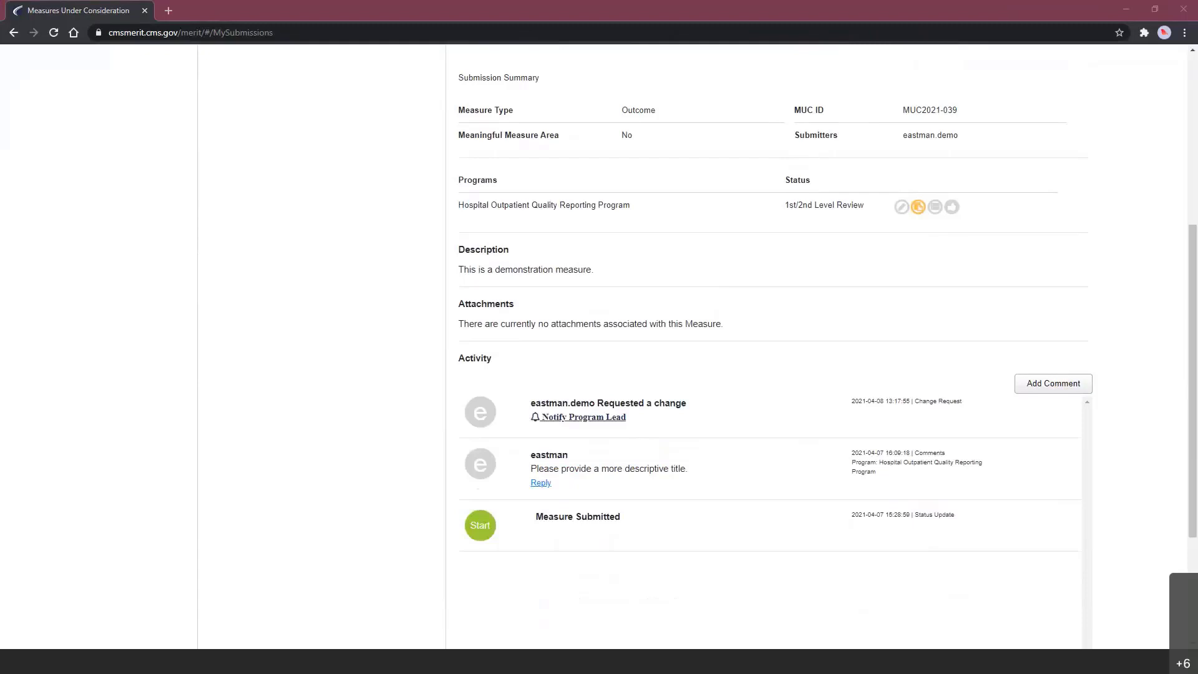
pyautogui.scroll(2, 692, 343)
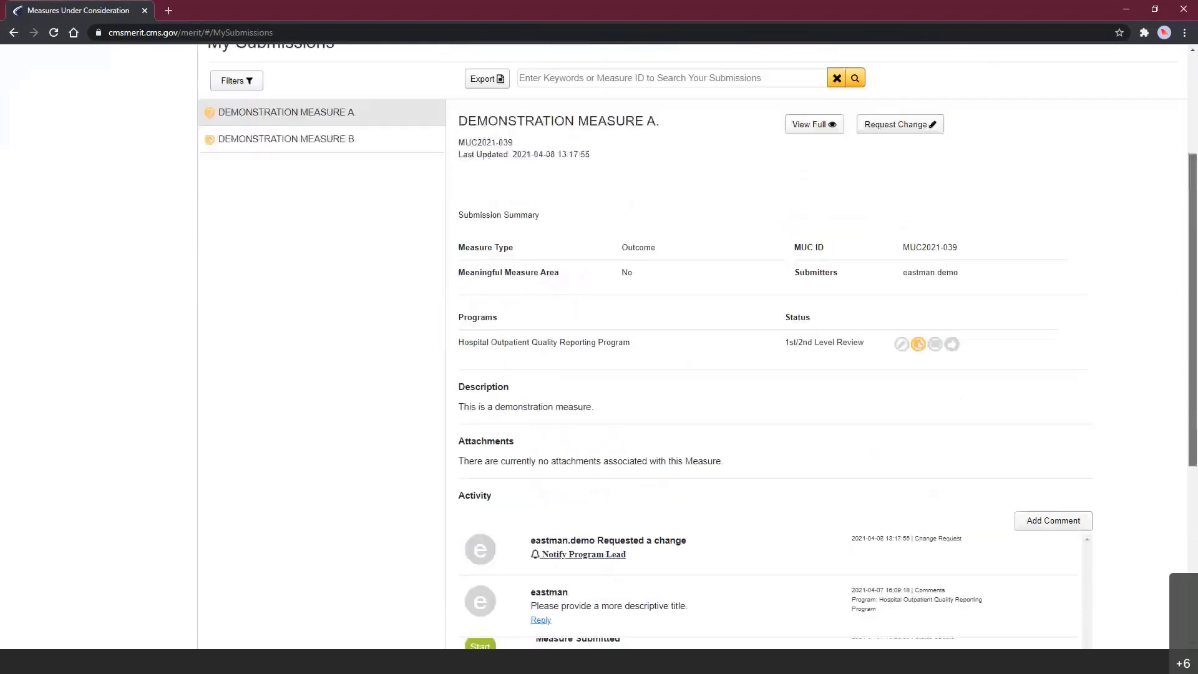
pyautogui.scroll(3, 1163, 259)
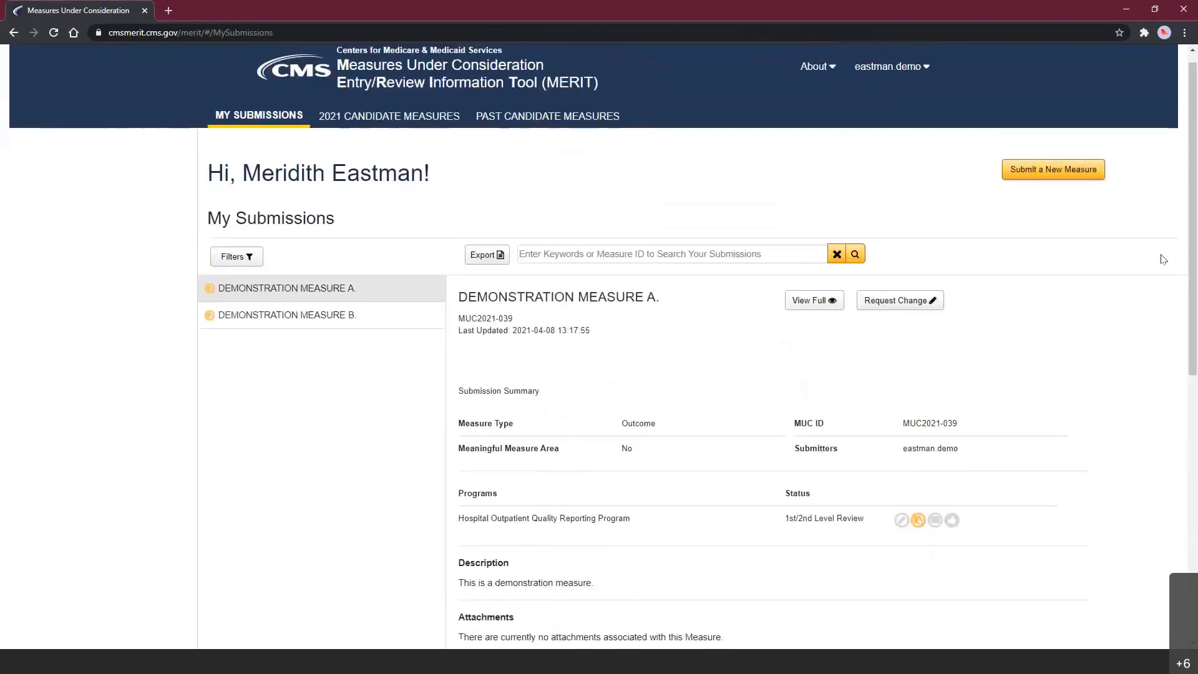
pyautogui.click(811, 305)
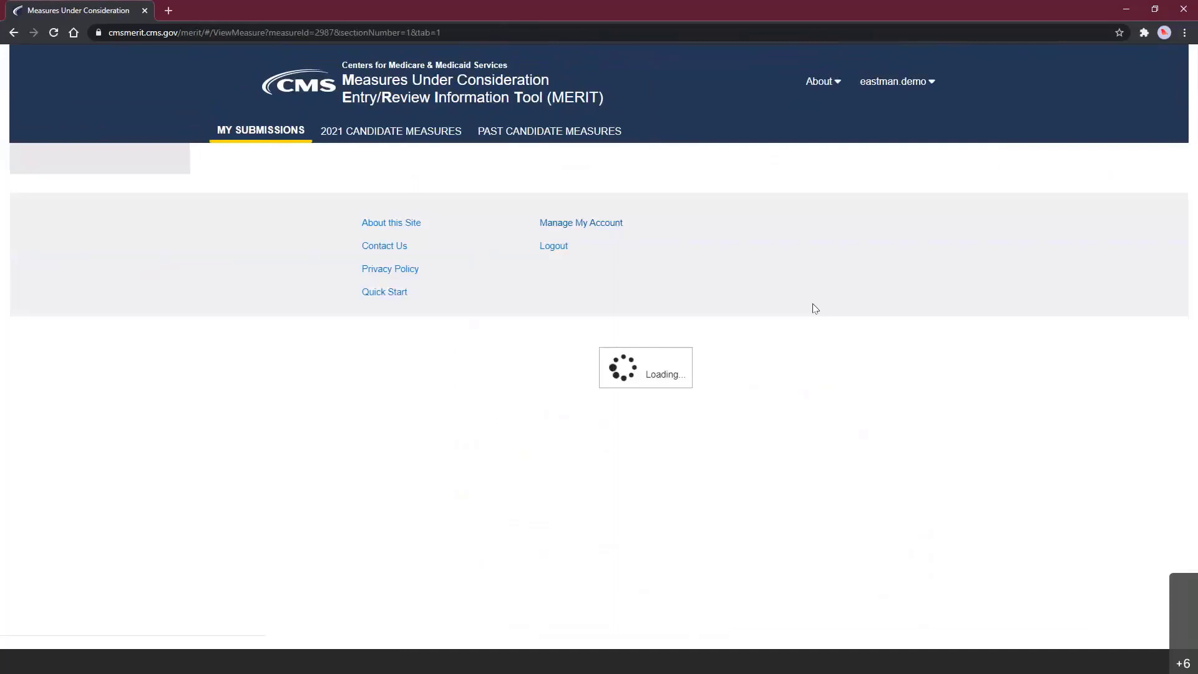
pyautogui.scroll(-1, 1194, 190)
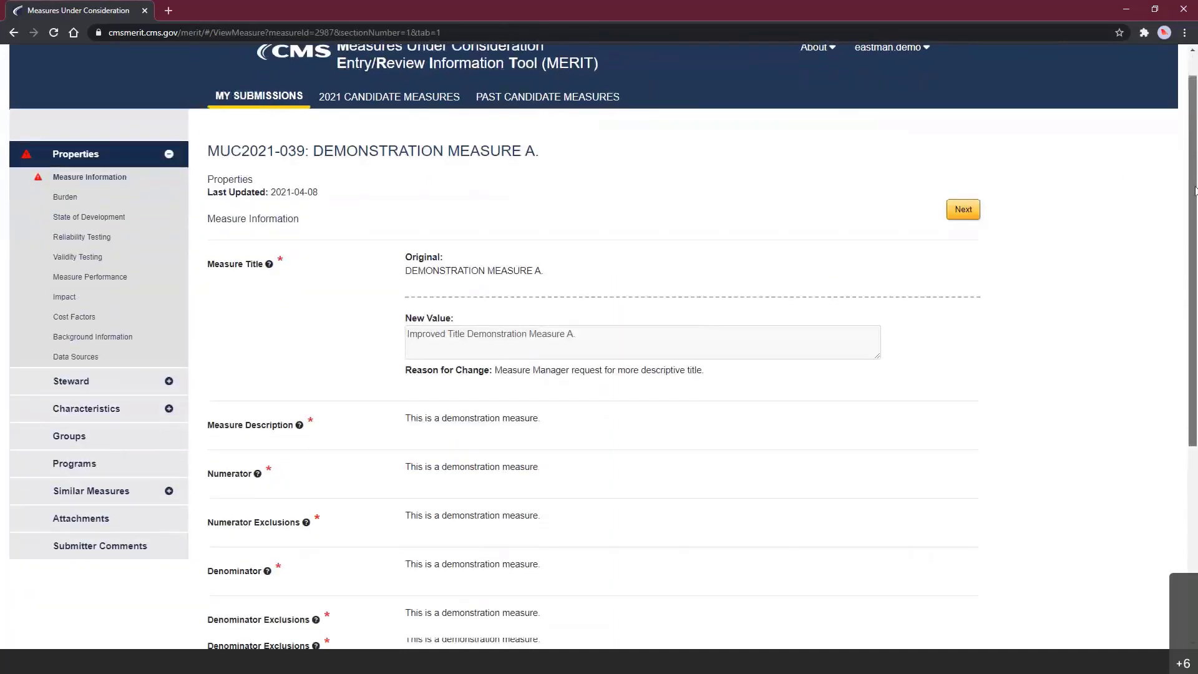
pyautogui.scroll(-2, 1194, 190)
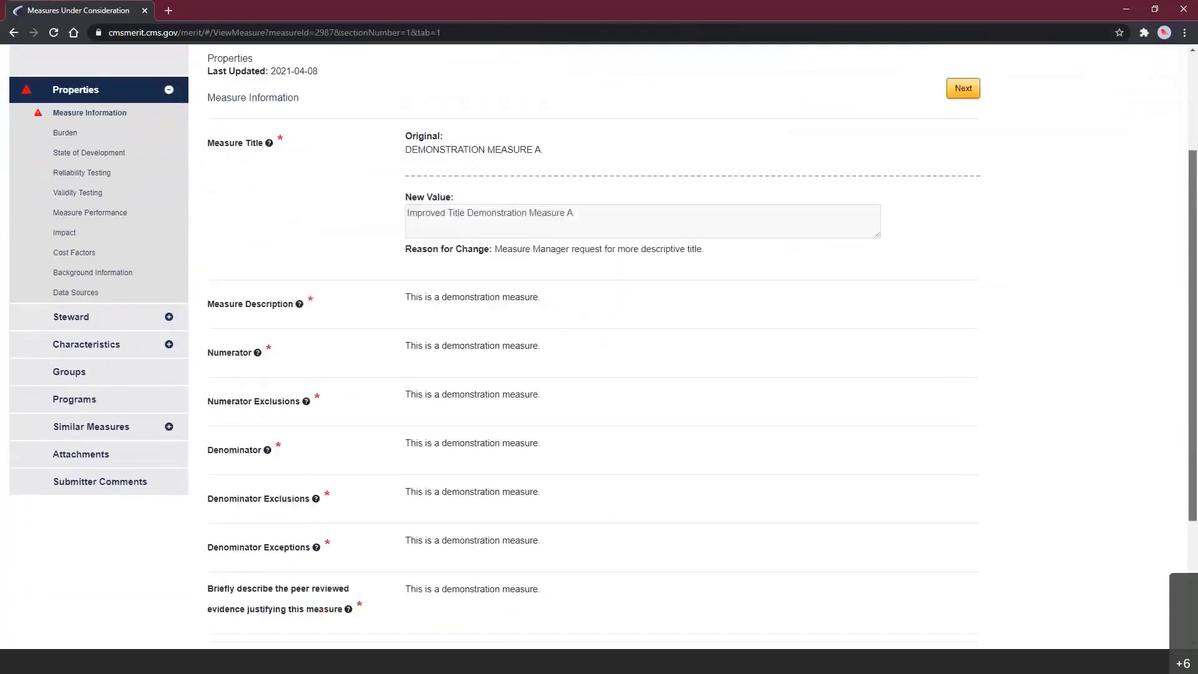
pyautogui.scroll(-2, 621, 251)
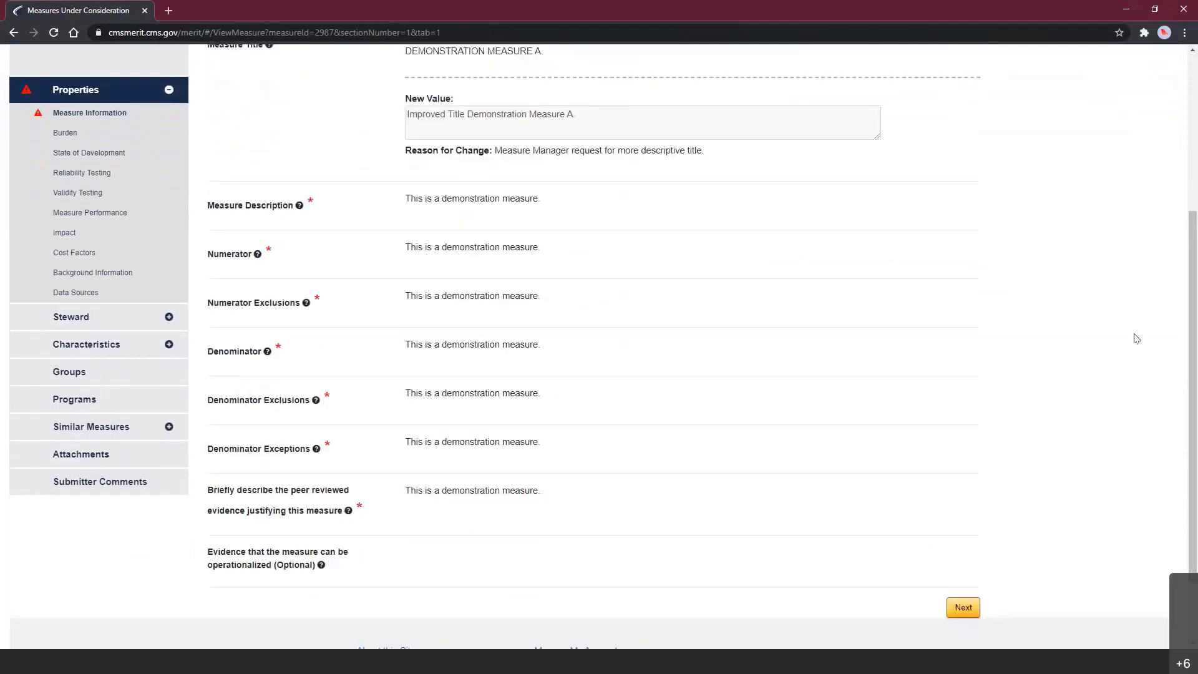
pyautogui.scroll(-1, 1191, 337)
pyautogui.scroll(3, 1192, 311)
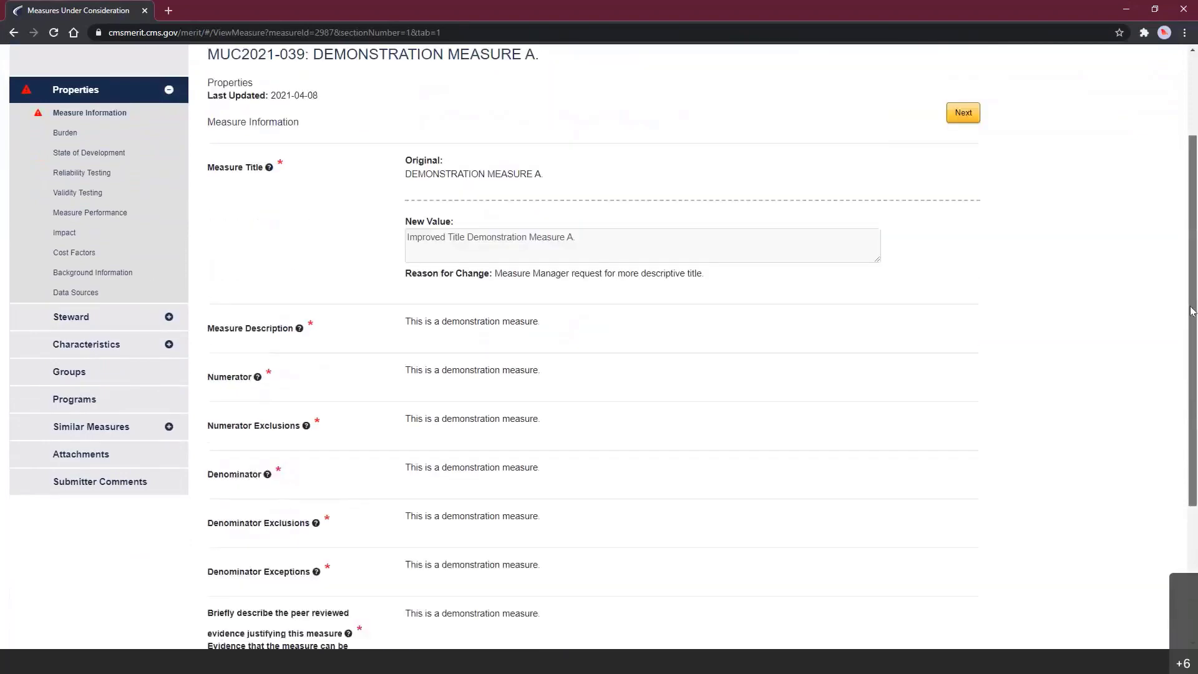
pyautogui.scroll(2, 1150, 218)
pyautogui.click(248, 139)
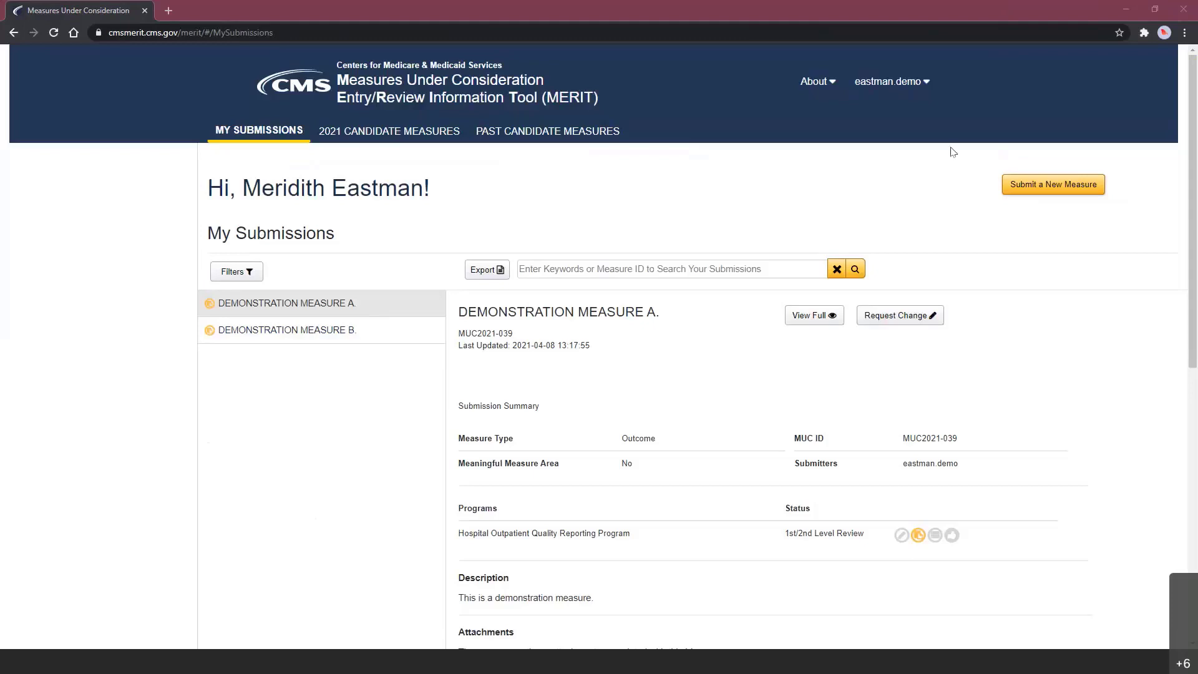
# - Go to the Contact Us page from the About menu in the header
pyautogui.click(818, 87)
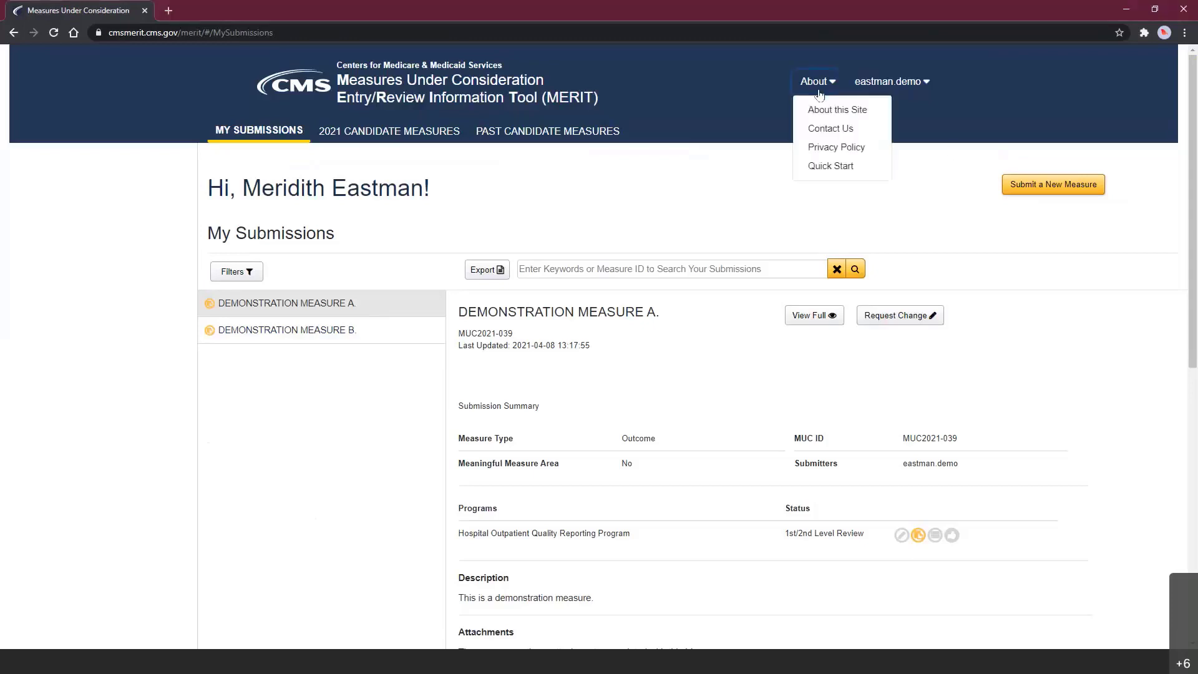
pyautogui.click(836, 128)
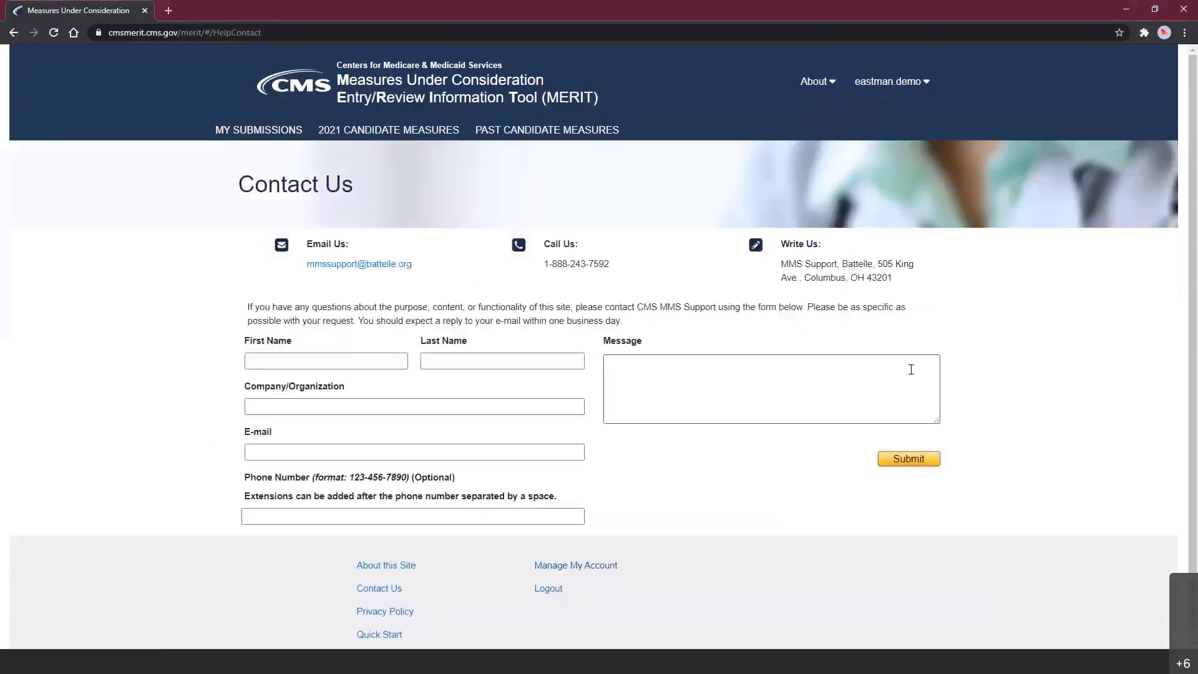